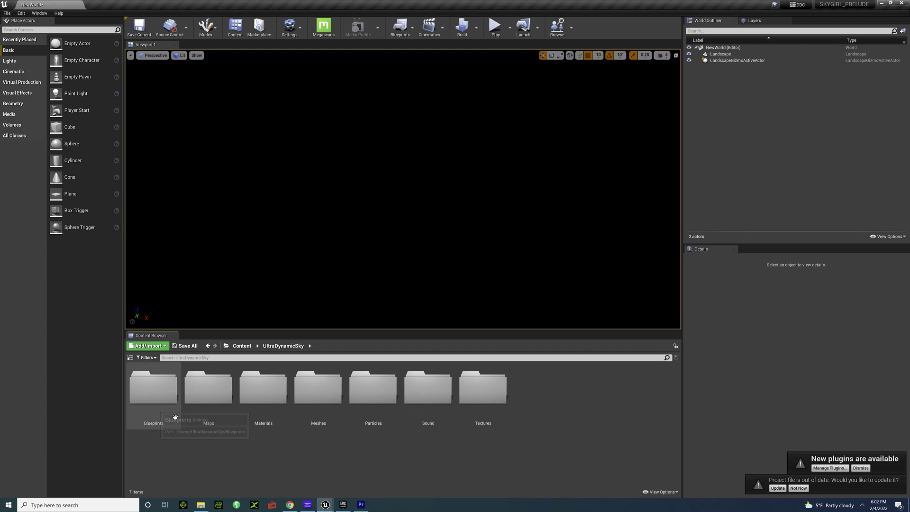
Step: Place the Ultra_Dynamic_Sky blueprint from the UltraDynamicSky Blueprints folder into the level
{"action": "double_click", "coordinate": [161, 399]}
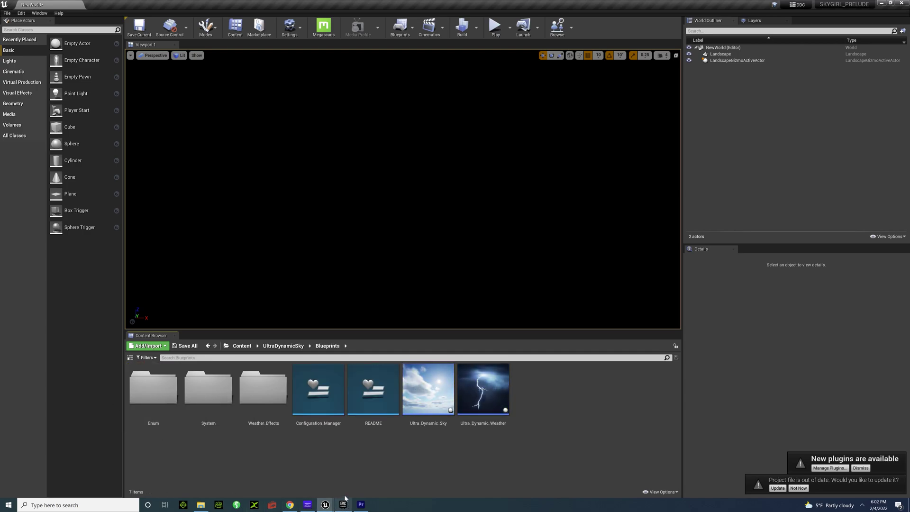
{"action": "left_click_drag", "start_coordinate": [428, 394], "coordinate": [379, 252]}
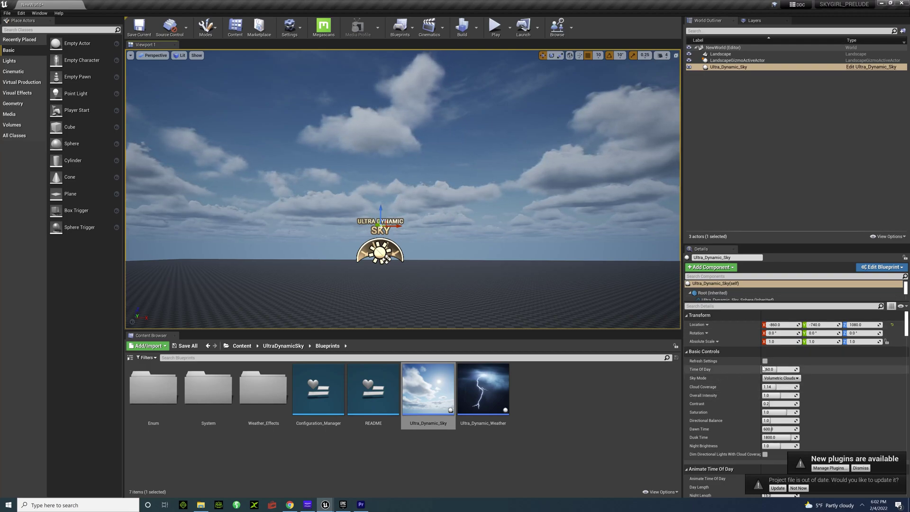
Step: Try Time Of Day values of 2250, 1750 and 650 on the Ultra_Dynamic_Sky actor
{"action": "left_click", "coordinate": [777, 369]}
{"action": "type", "text": "2250"}
{"action": "key", "text": "Return"}
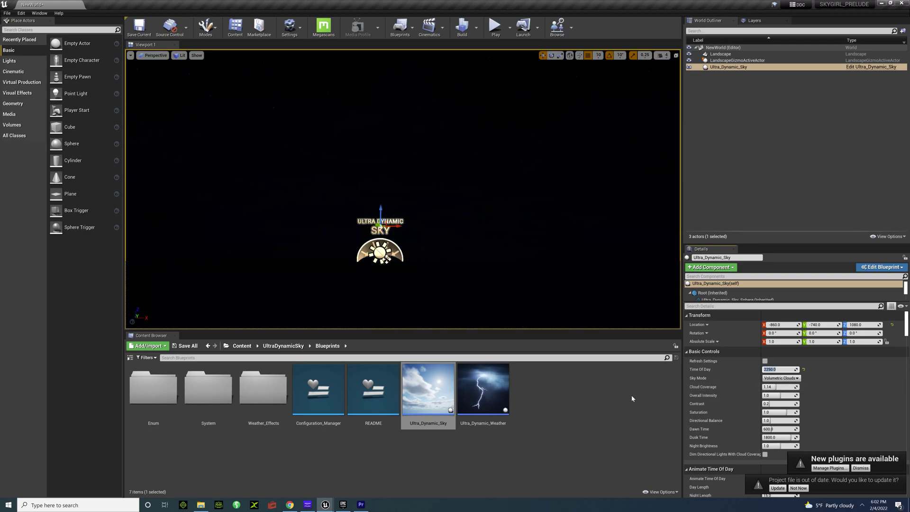
{"action": "type", "text": "1750"}
{"action": "key", "text": "Return"}
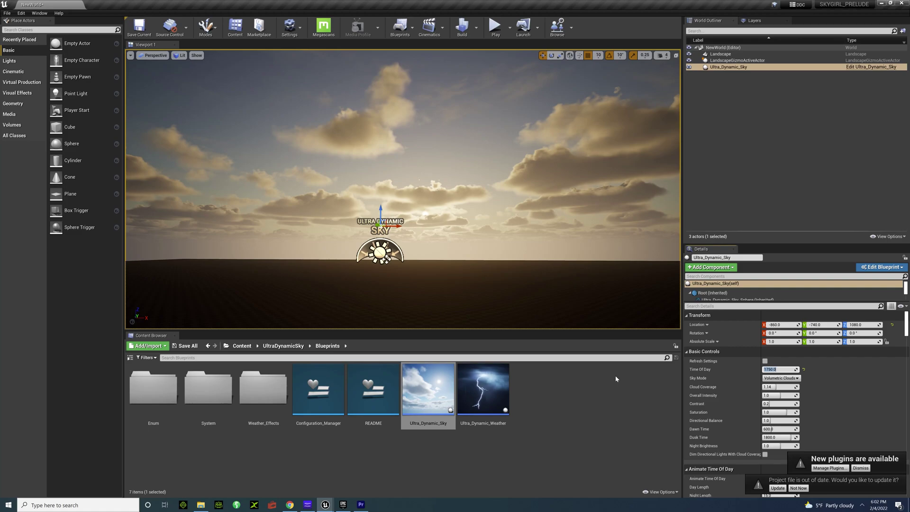
{"action": "type", "text": "650"}
{"action": "key", "text": "Return"}
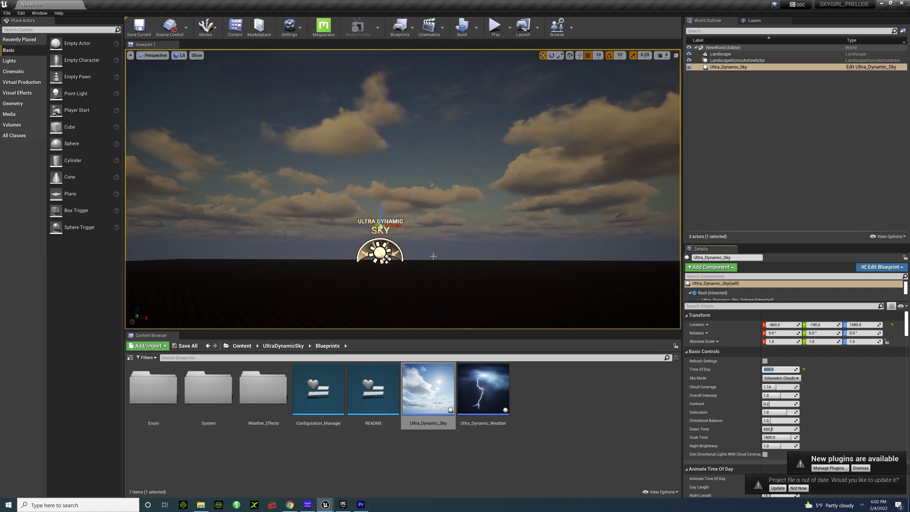
Step: Adjust the sky's Cloud Coverage to about 1.08 and its Cloud Wisps Opacity to about 0.38
{"action": "left_click_drag", "start_coordinate": [780, 387], "coordinate": [776, 387]}
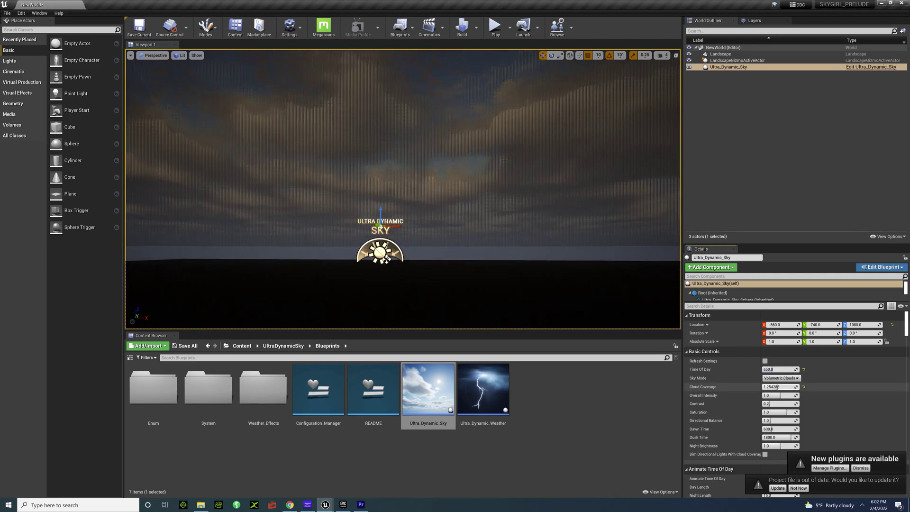
{"action": "scroll", "coordinate": [727, 415], "scroll_direction": "down", "scroll_amount": 8}
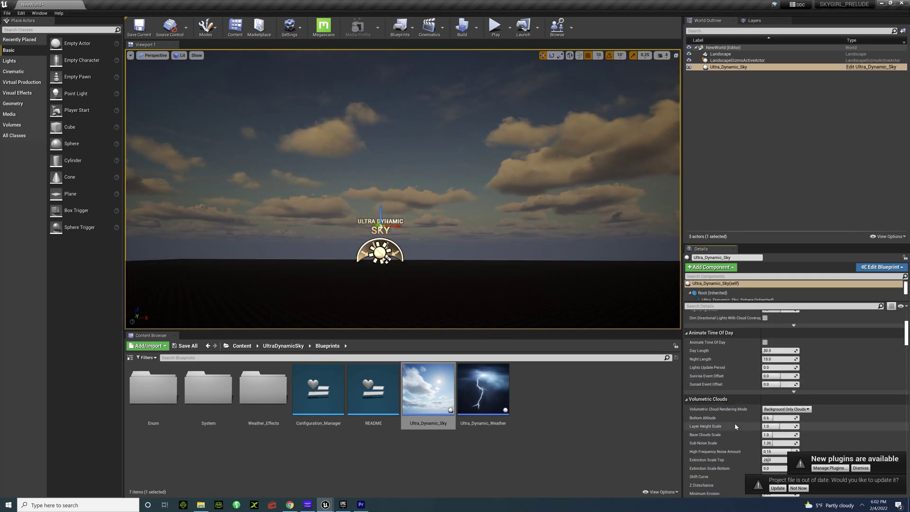
{"action": "scroll", "coordinate": [730, 426], "scroll_direction": "down", "scroll_amount": 10}
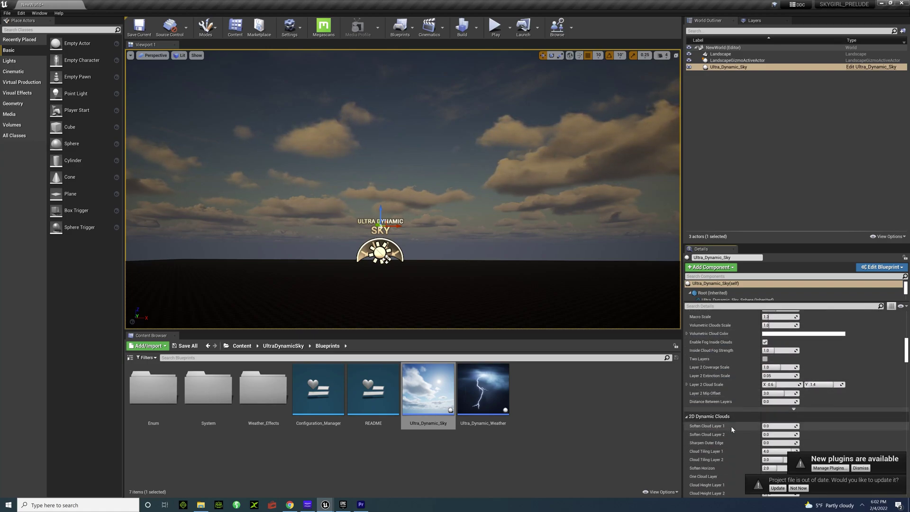
{"action": "scroll", "coordinate": [734, 422], "scroll_direction": "down", "scroll_amount": 10}
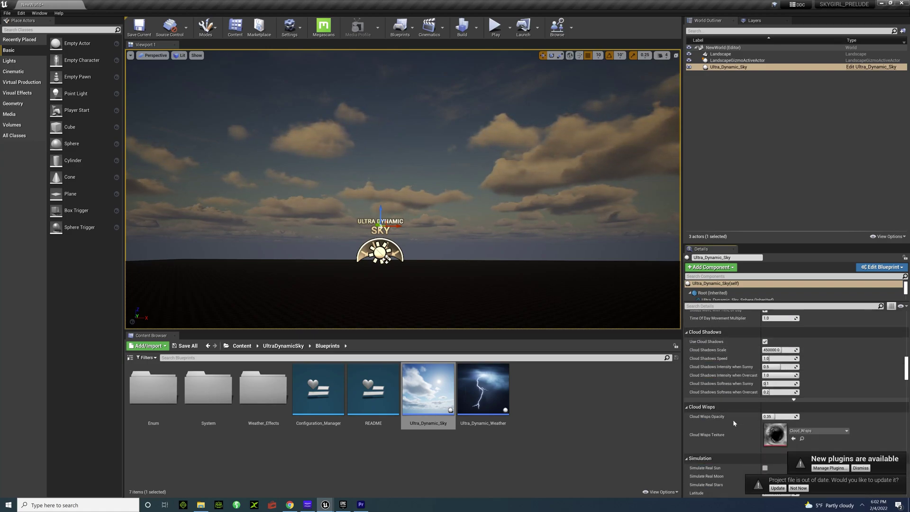
{"action": "mouse_move", "coordinate": [780, 404]}
{"action": "left_mouse_down"}
{"action": "mouse_move", "coordinate": [765, 405]}
{"action": "mouse_move", "coordinate": [773, 404]}
{"action": "left_mouse_up"}
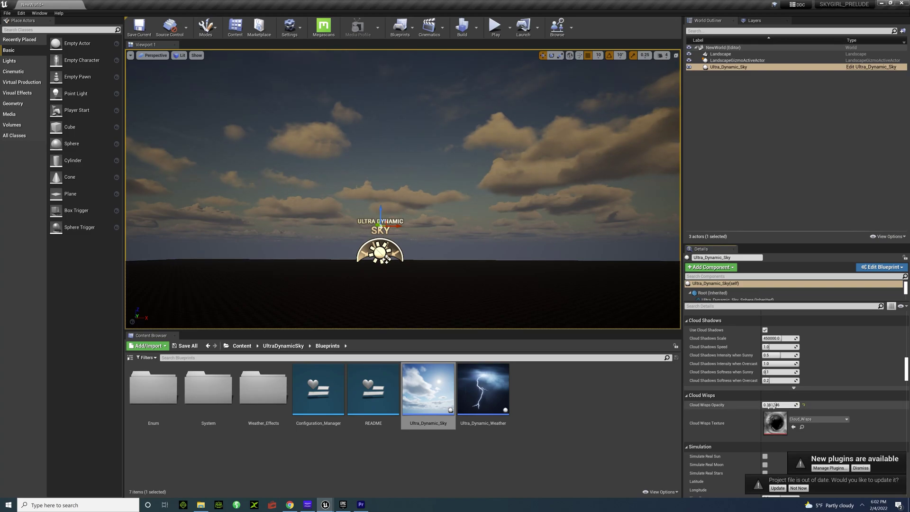
Step: Test the sky's Time Of Day at 2250 and finally set it to 1750
{"action": "scroll", "coordinate": [726, 404], "scroll_direction": "up", "scroll_amount": 5}
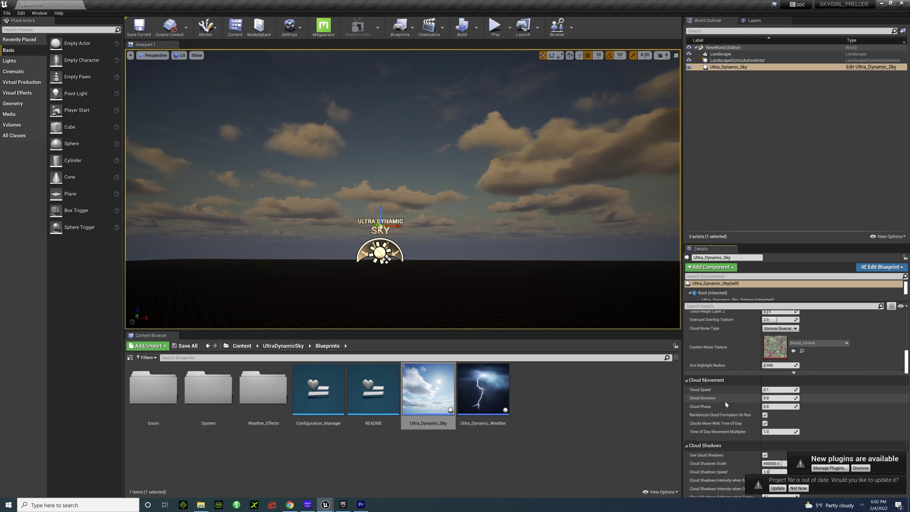
{"action": "scroll", "coordinate": [725, 403], "scroll_direction": "up", "scroll_amount": 6}
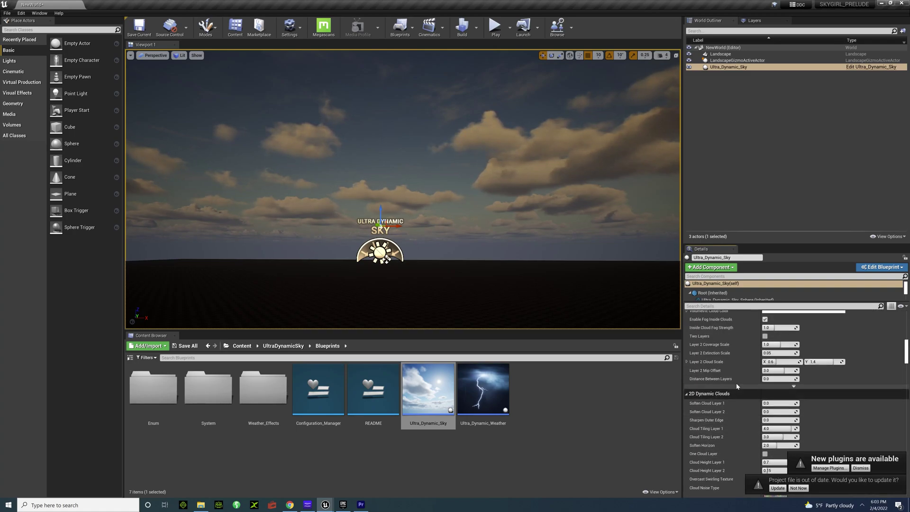
{"action": "scroll", "coordinate": [734, 385], "scroll_direction": "up", "scroll_amount": 5}
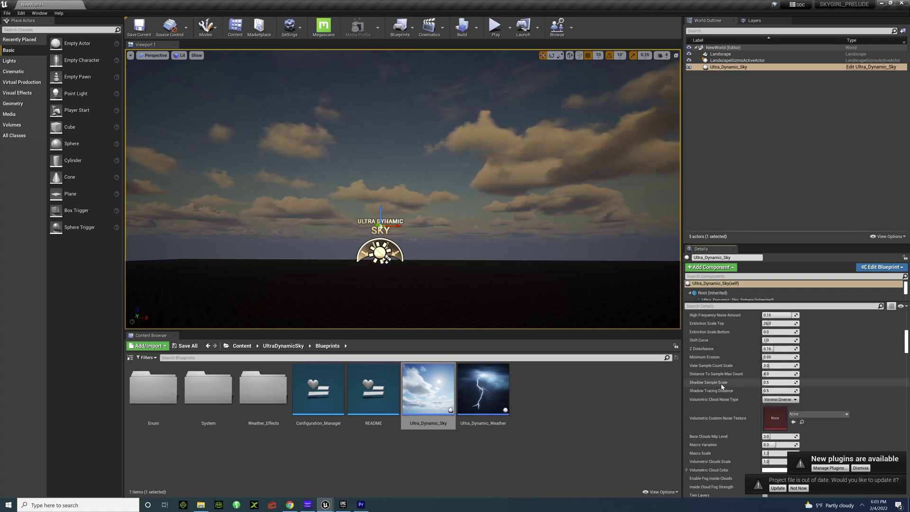
{"action": "scroll", "coordinate": [726, 384], "scroll_direction": "up", "scroll_amount": 5}
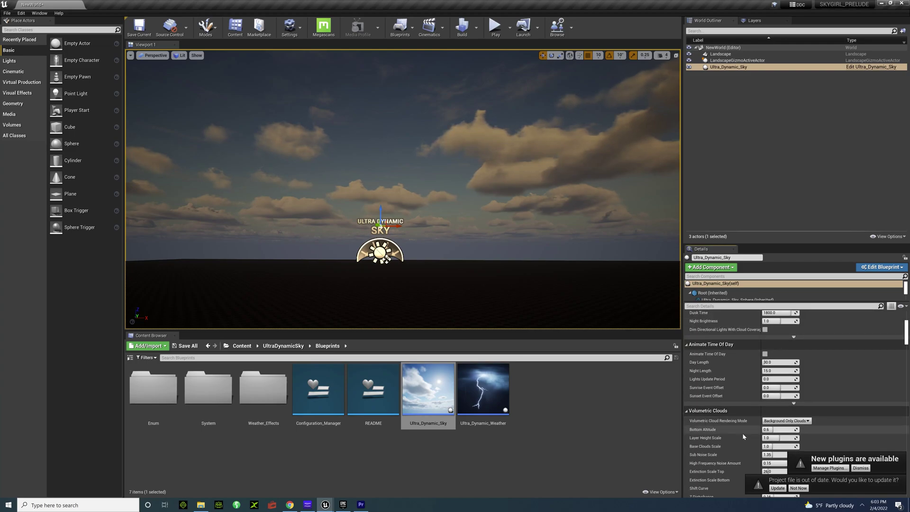
{"action": "scroll", "coordinate": [730, 429], "scroll_direction": "up", "scroll_amount": 5}
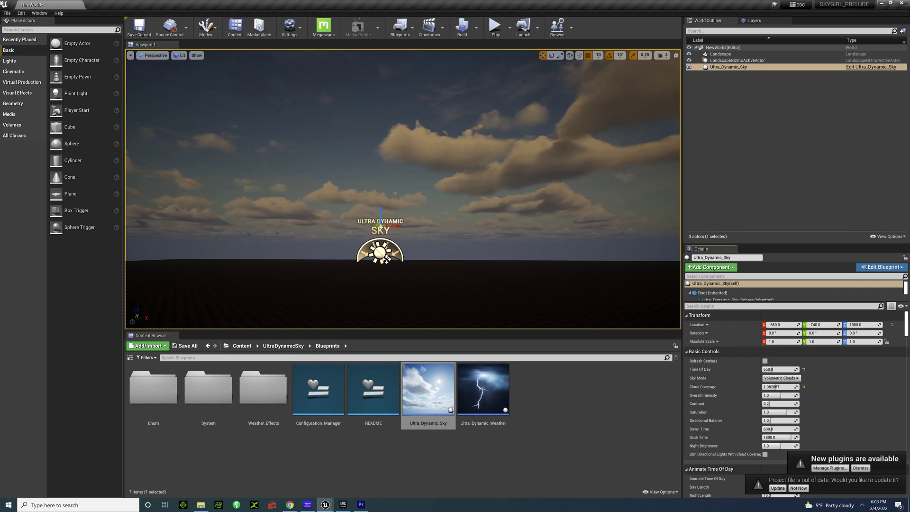
{"action": "scroll", "coordinate": [735, 399], "scroll_direction": "down", "scroll_amount": 5}
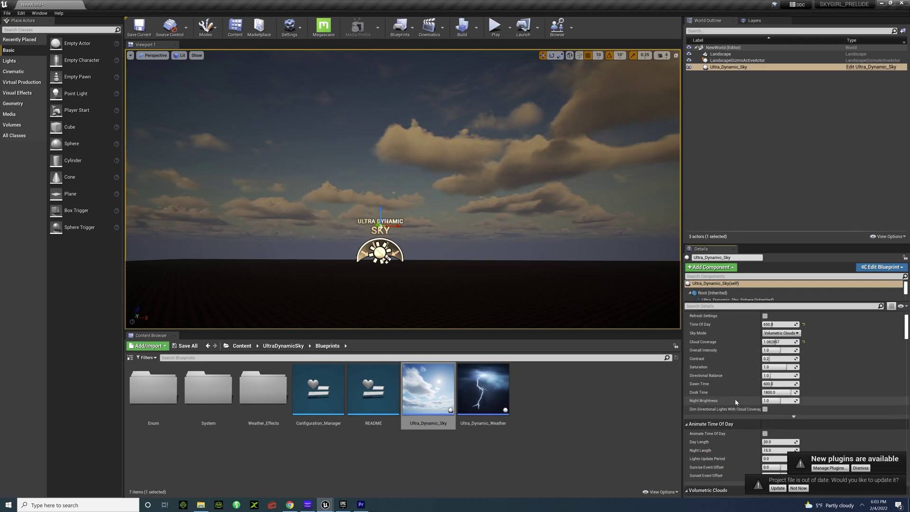
{"action": "scroll", "coordinate": [729, 405], "scroll_direction": "up", "scroll_amount": 5}
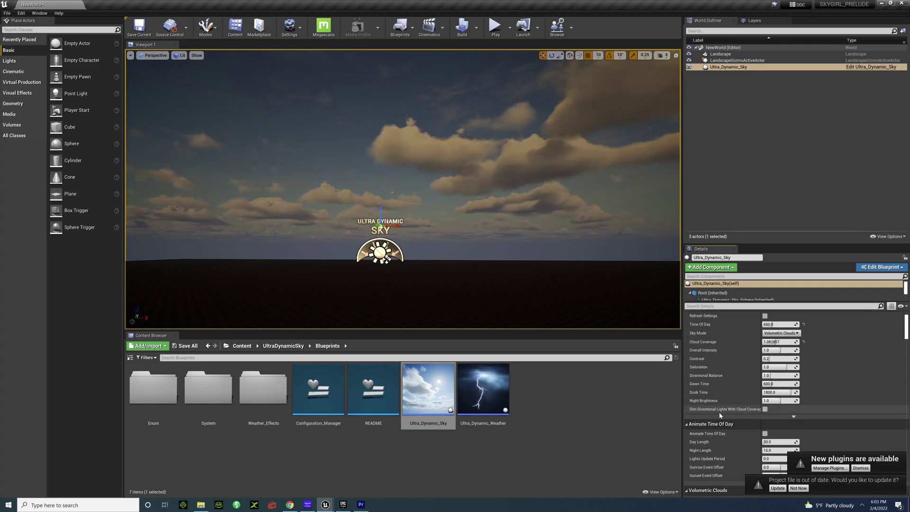
{"action": "left_click", "coordinate": [777, 369]}
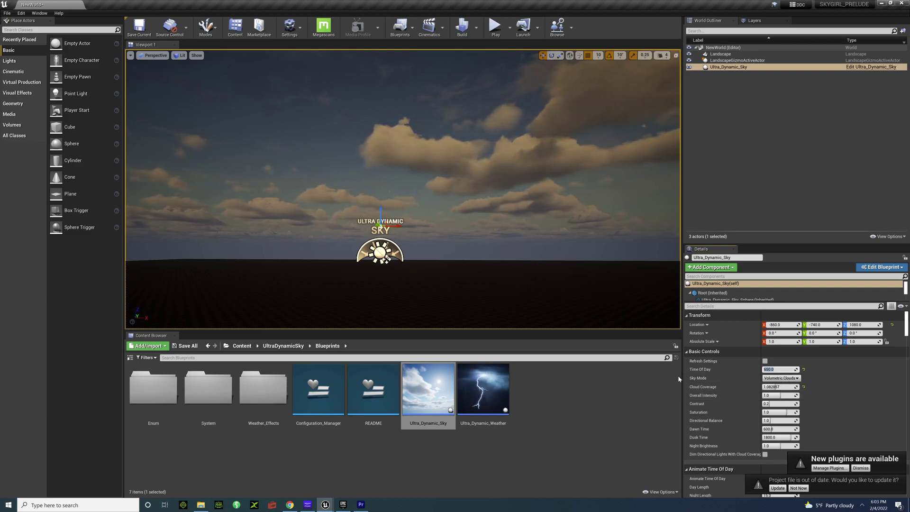
{"action": "type", "text": "2250"}
{"action": "key", "text": "Return"}
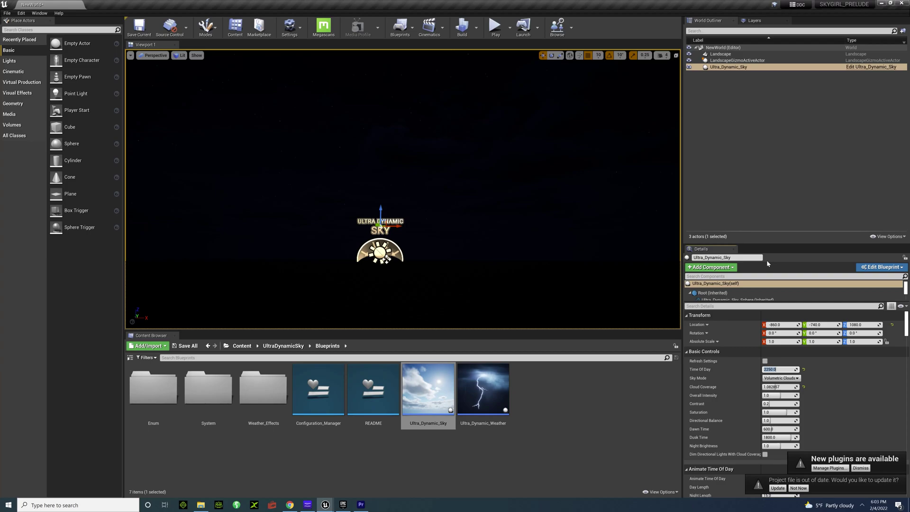
{"action": "type", "text": "1750"}
{"action": "key", "text": "Return"}
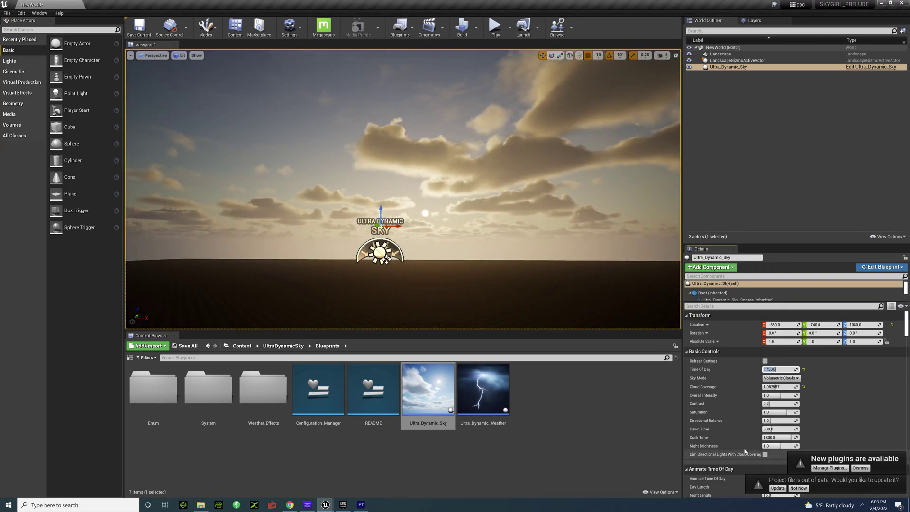
Step: Enable Simulate Real Sun in the sky's Simulation settings
{"action": "scroll", "coordinate": [739, 402], "scroll_direction": "down", "scroll_amount": 3}
{"action": "scroll", "coordinate": [737, 403], "scroll_direction": "down", "scroll_amount": 10}
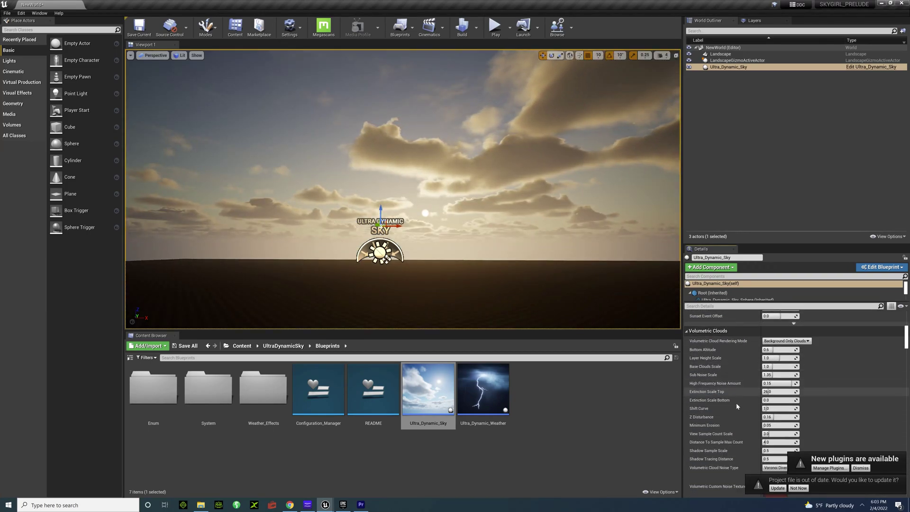
{"action": "scroll", "coordinate": [736, 403], "scroll_direction": "down", "scroll_amount": 12}
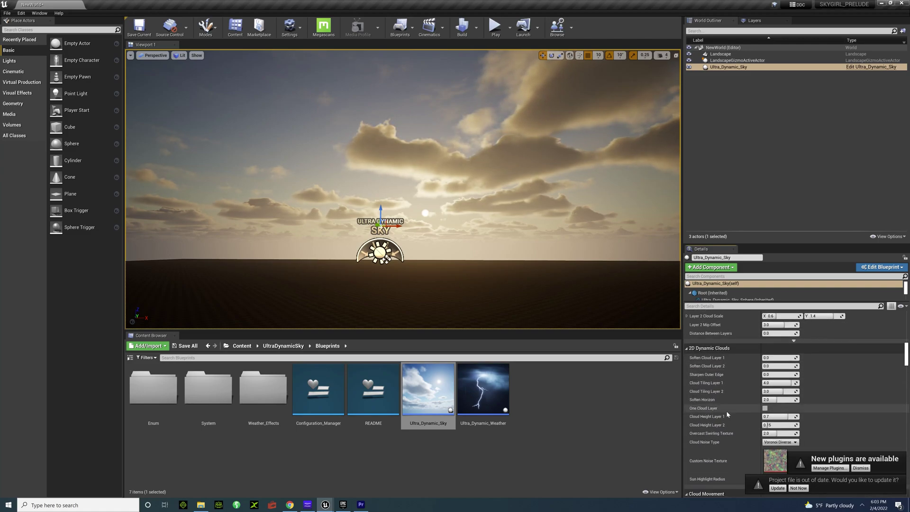
{"action": "scroll", "coordinate": [722, 428], "scroll_direction": "down", "scroll_amount": 4}
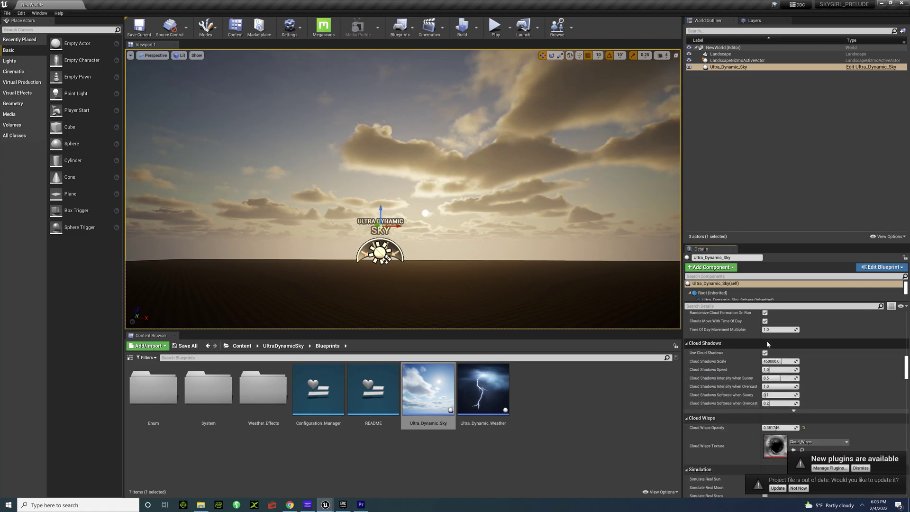
{"action": "scroll", "coordinate": [696, 405], "scroll_direction": "up", "scroll_amount": 2}
{"action": "scroll", "coordinate": [695, 405], "scroll_direction": "down", "scroll_amount": 6}
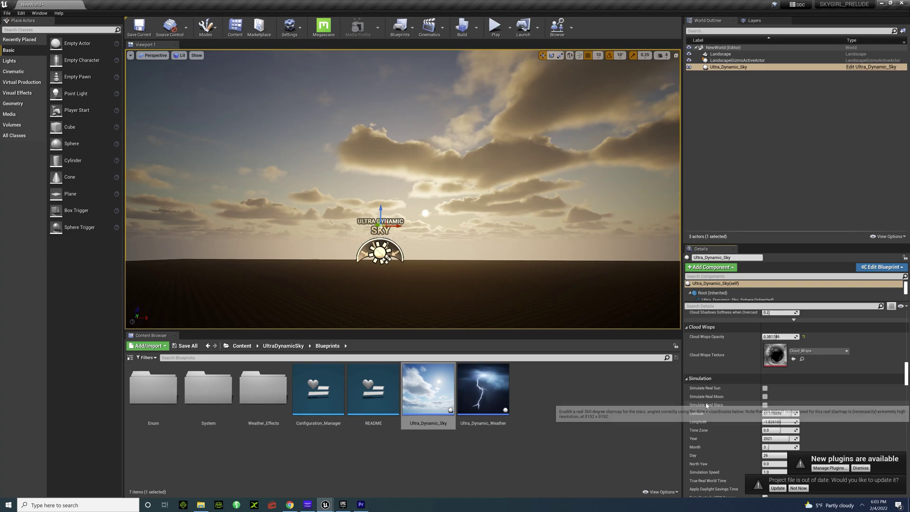
{"action": "left_click", "coordinate": [765, 388]}
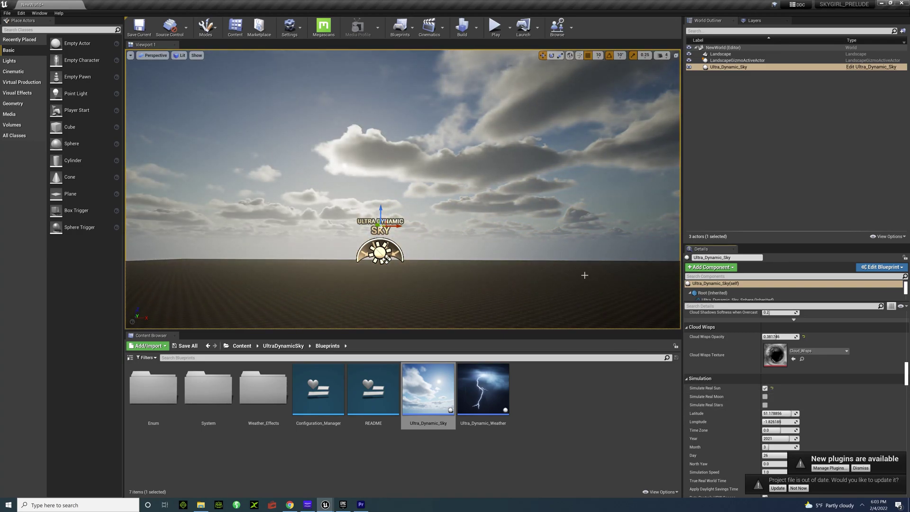
Step: Examine the sky actor's remaining Simulation, Sun, Moon and Sky Light settings
{"action": "scroll", "coordinate": [754, 415], "scroll_direction": "down", "scroll_amount": 3}
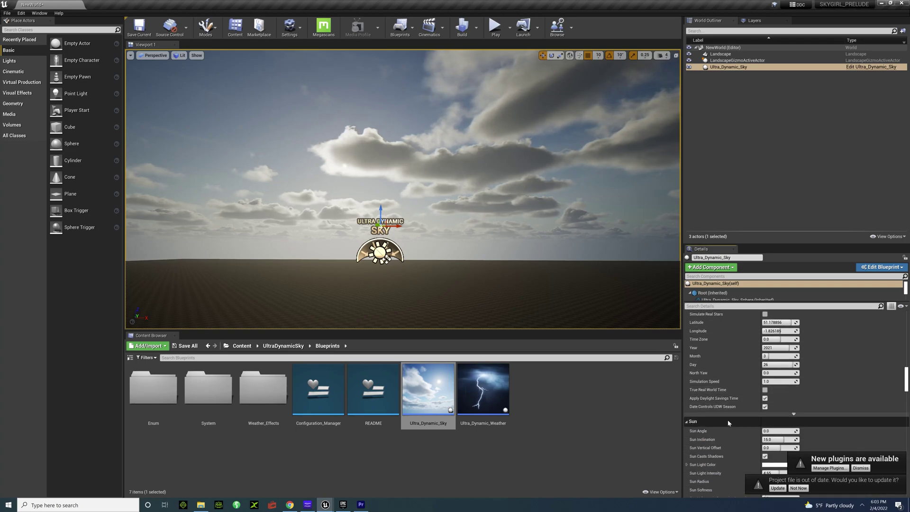
{"action": "scroll", "coordinate": [728, 423], "scroll_direction": "down", "scroll_amount": 4}
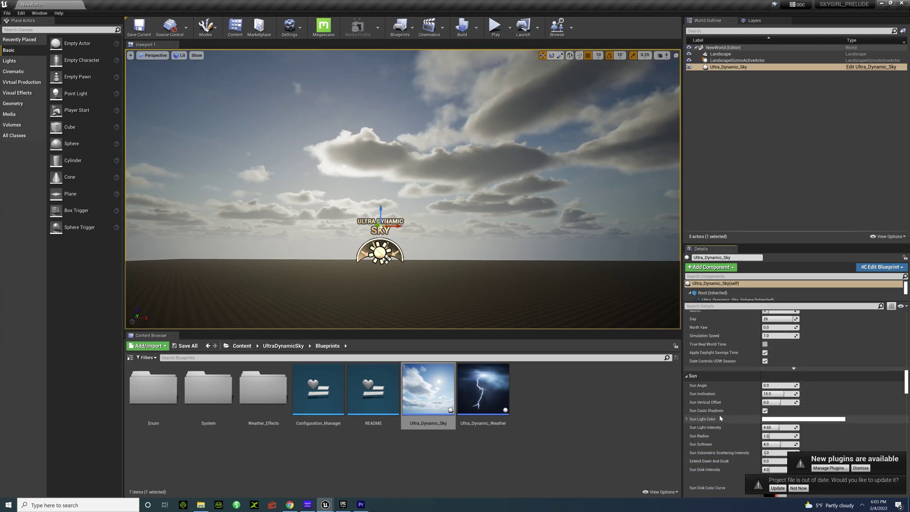
{"action": "scroll", "coordinate": [717, 428], "scroll_direction": "down", "scroll_amount": 2}
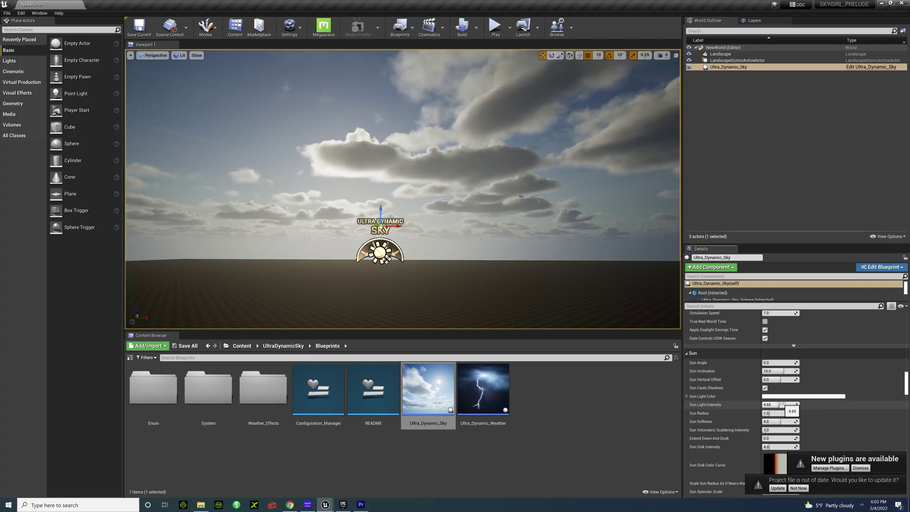
{"action": "scroll", "coordinate": [711, 406], "scroll_direction": "down", "scroll_amount": 6}
{"action": "scroll", "coordinate": [711, 407], "scroll_direction": "down", "scroll_amount": 10}
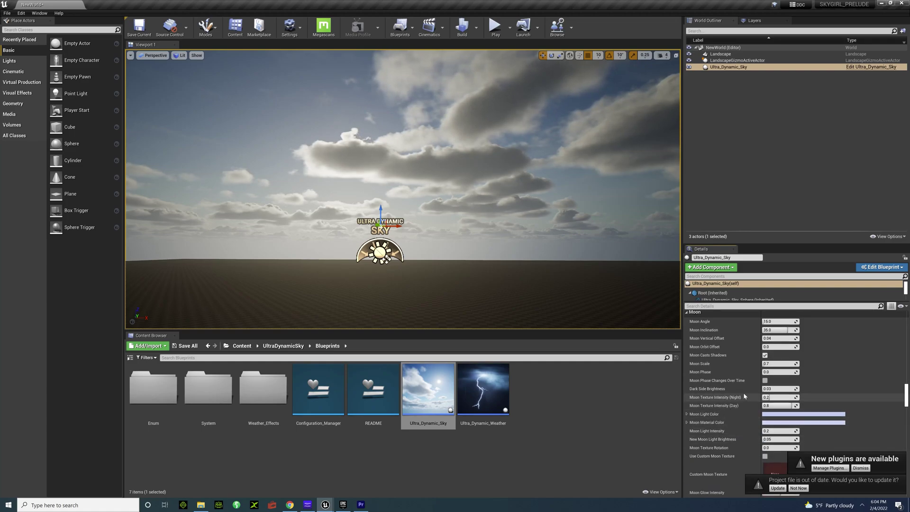
{"action": "scroll", "coordinate": [748, 403], "scroll_direction": "down", "scroll_amount": 15}
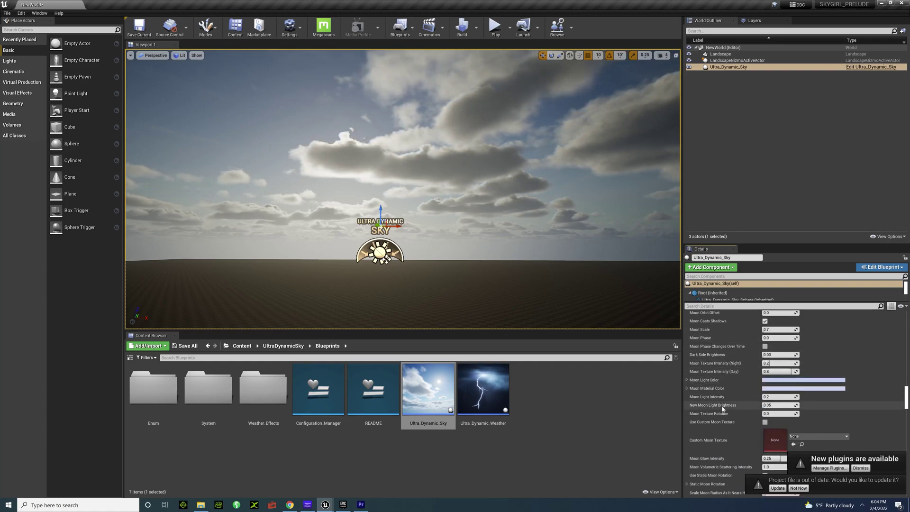
{"action": "scroll", "coordinate": [719, 414], "scroll_direction": "down", "scroll_amount": 15}
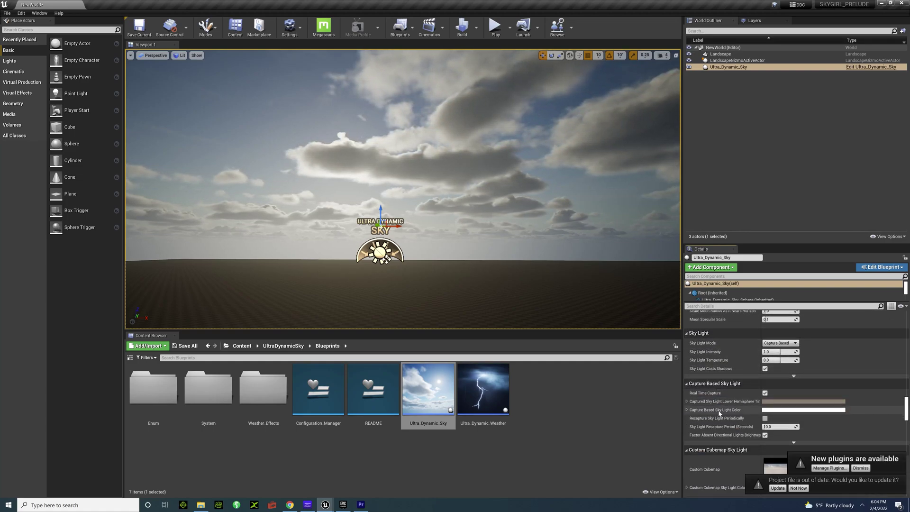
{"action": "scroll", "coordinate": [719, 417], "scroll_direction": "down", "scroll_amount": 10}
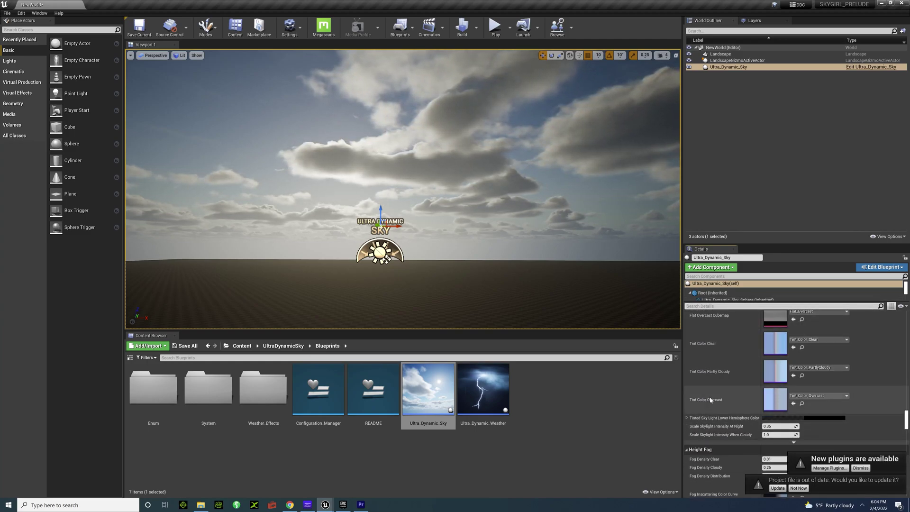
Step: Try adjusting Fog Density Clear in the Height Fog settings and reset it to its default
{"action": "scroll", "coordinate": [768, 432], "scroll_direction": "down", "scroll_amount": 2}
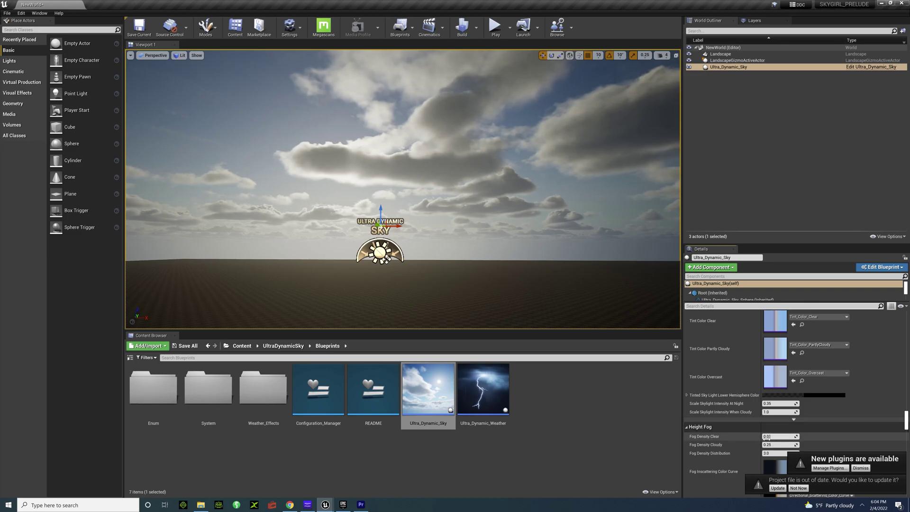
{"action": "mouse_move", "coordinate": [769, 435]}
{"action": "left_mouse_down"}
{"action": "mouse_move", "coordinate": [796, 435]}
{"action": "mouse_move", "coordinate": [768, 435]}
{"action": "left_mouse_up"}
{"action": "left_click", "coordinate": [804, 436]}
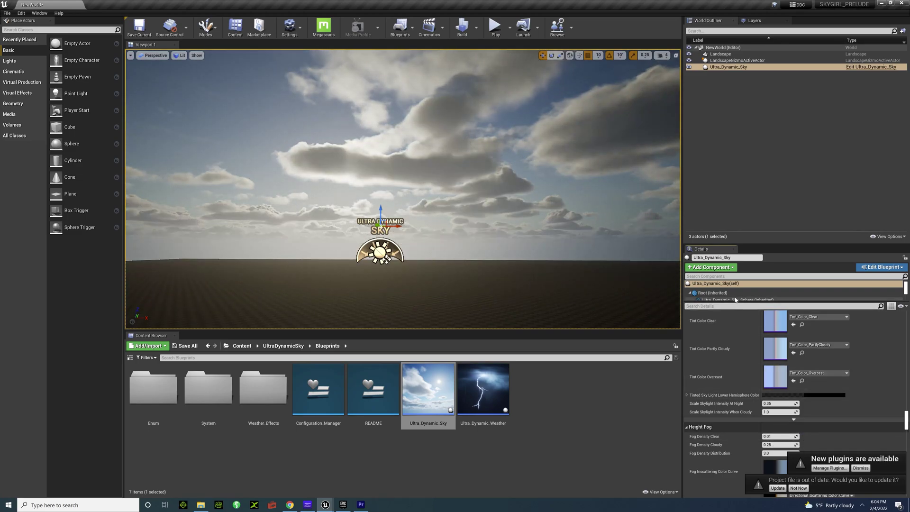
Step: Find the sky's Light Shafts settings and enable Sun Light Shaft Bloom
{"action": "type", "text": "sh"}
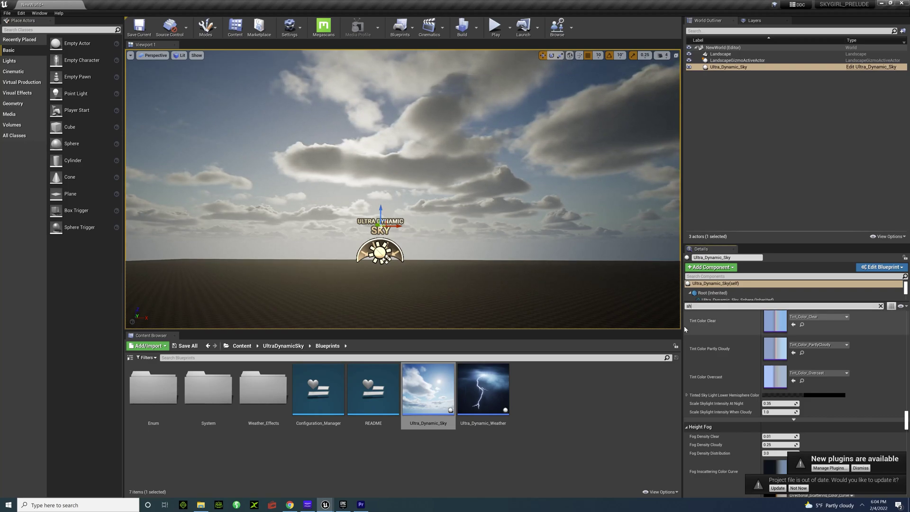
{"action": "type", "text": "adft"}
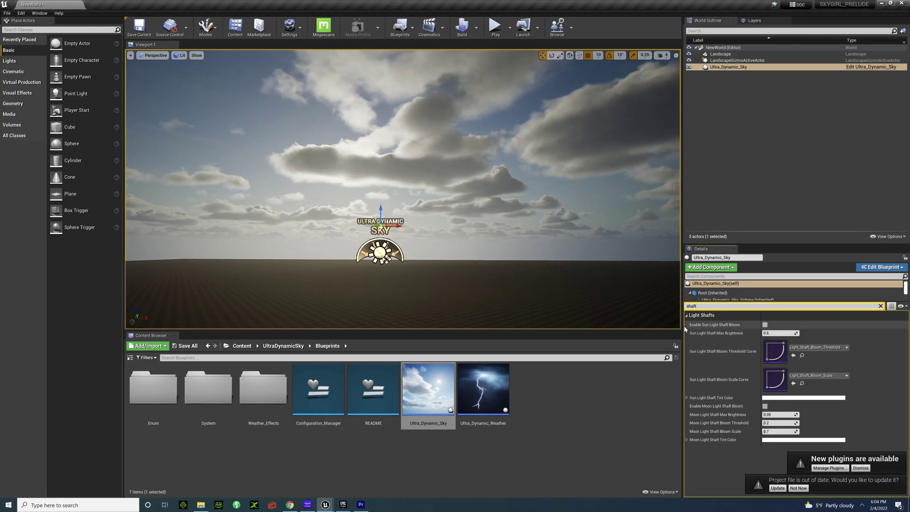
{"action": "left_click_drag", "start_coordinate": [760, 323], "coordinate": [762, 323]}
{"action": "left_click", "coordinate": [765, 325]}
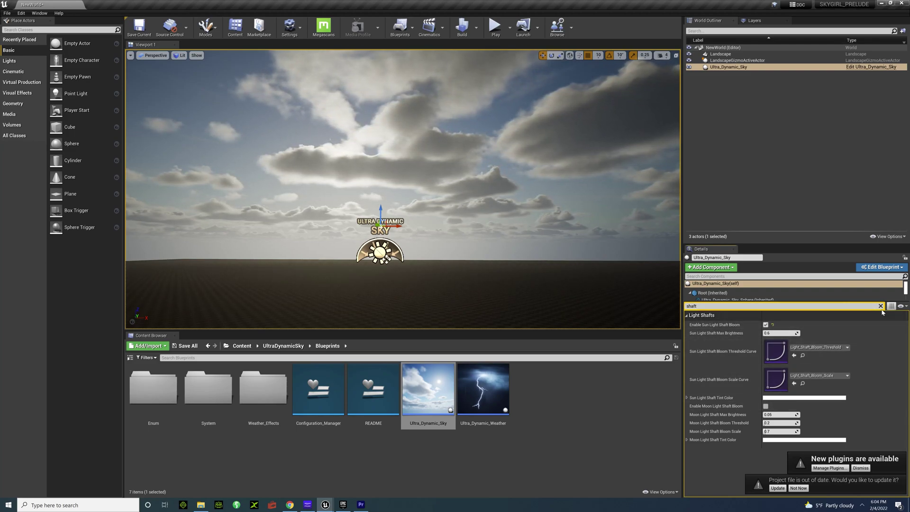
{"action": "left_click", "coordinate": [881, 306]}
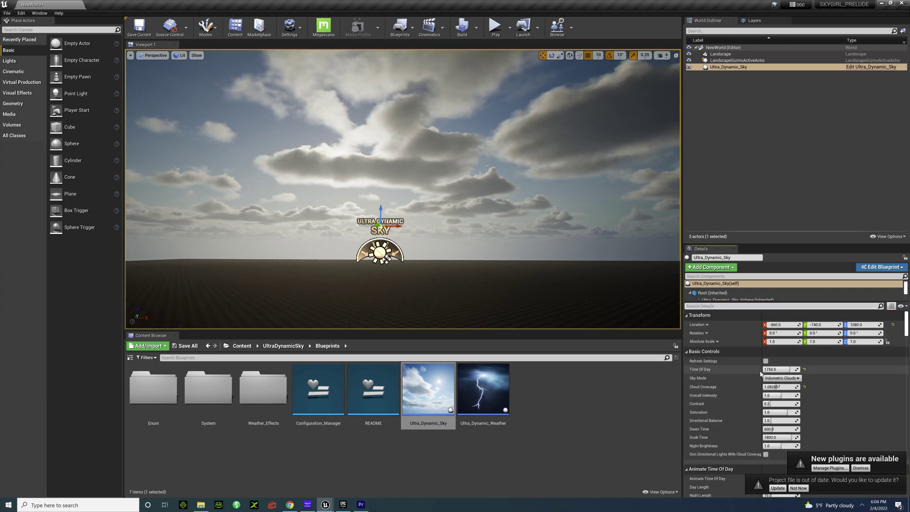
Step: Try a Cloud Coverage of 1.14 on the sky and reduce it to about 0.7
{"action": "left_click", "coordinate": [780, 386]}
{"action": "type", "text": "1.14"}
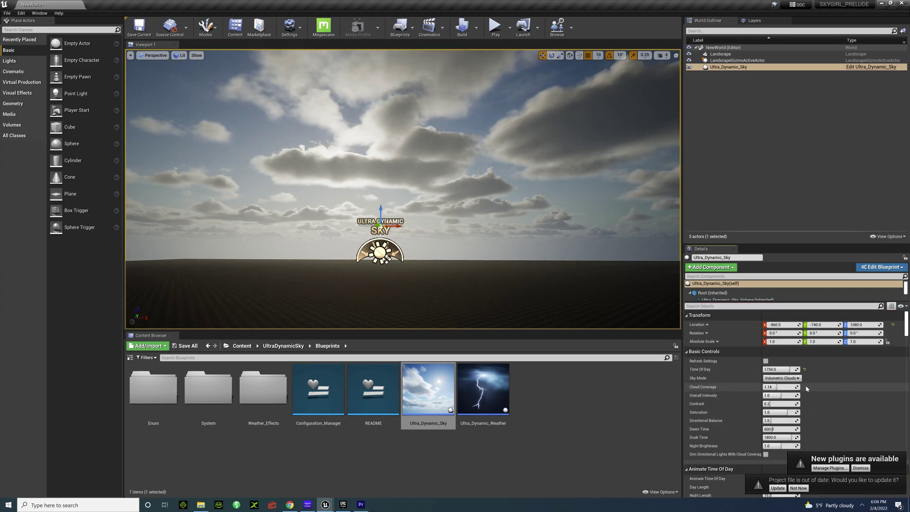
{"action": "key", "text": "Return"}
{"action": "left_click_drag", "start_coordinate": [779, 387], "coordinate": [765, 387]}
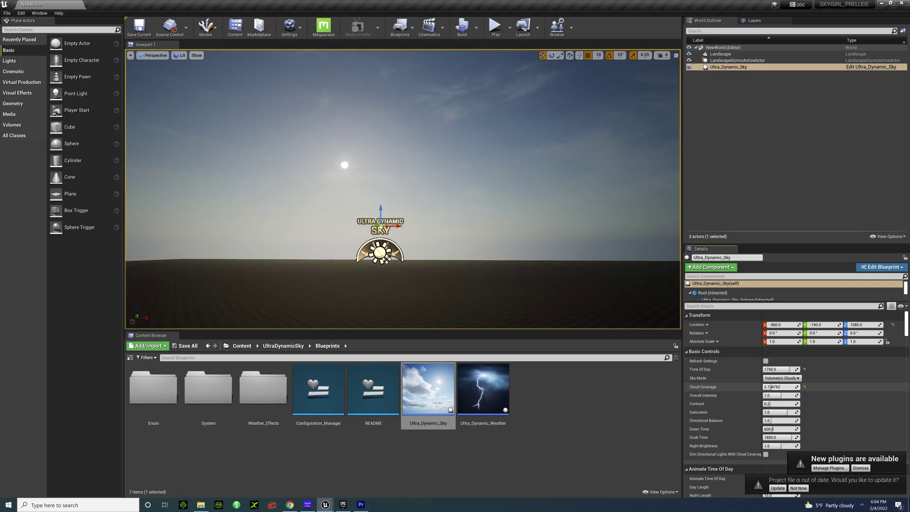
Step: Look through the sky's Volumetric Clouds settings and search its details for the Height Fog settings
{"action": "scroll", "coordinate": [755, 408], "scroll_direction": "down", "scroll_amount": 5}
{"action": "scroll", "coordinate": [743, 461], "scroll_direction": "down", "scroll_amount": 10}
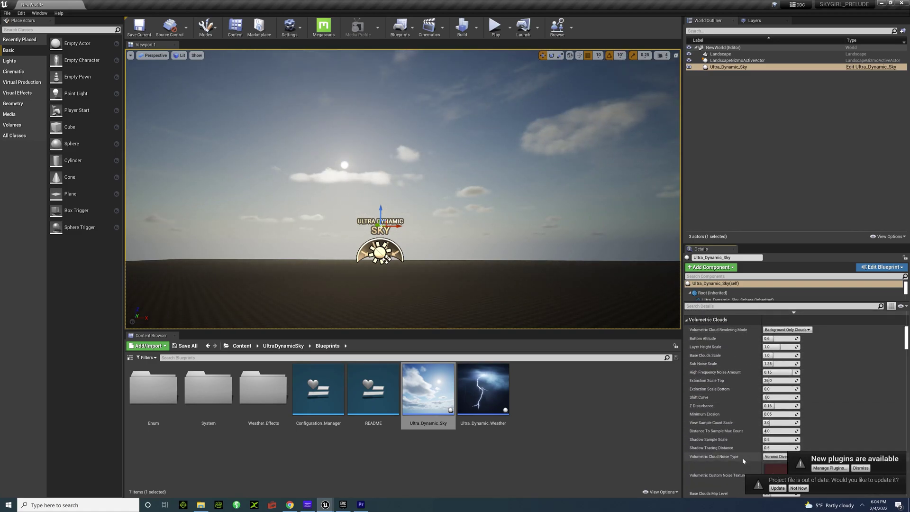
{"action": "left_click", "coordinate": [711, 306]}
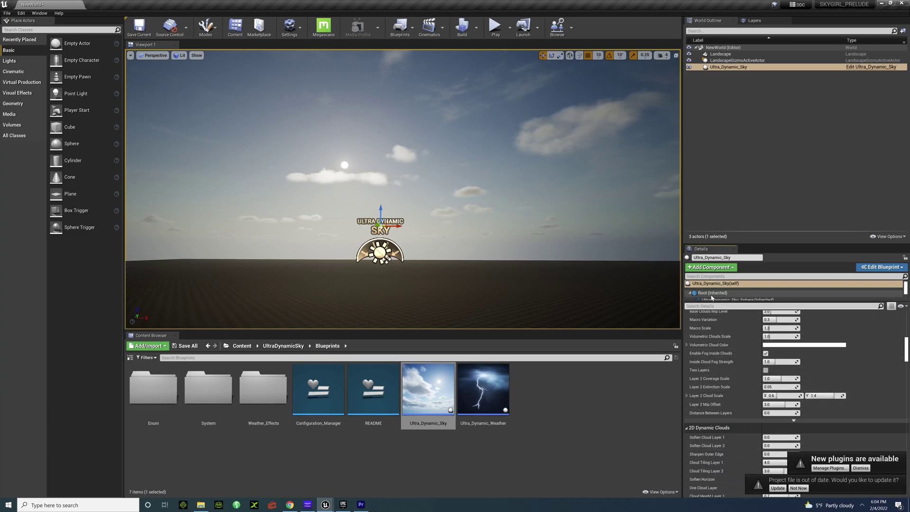
{"action": "type", "text": "height gog"}
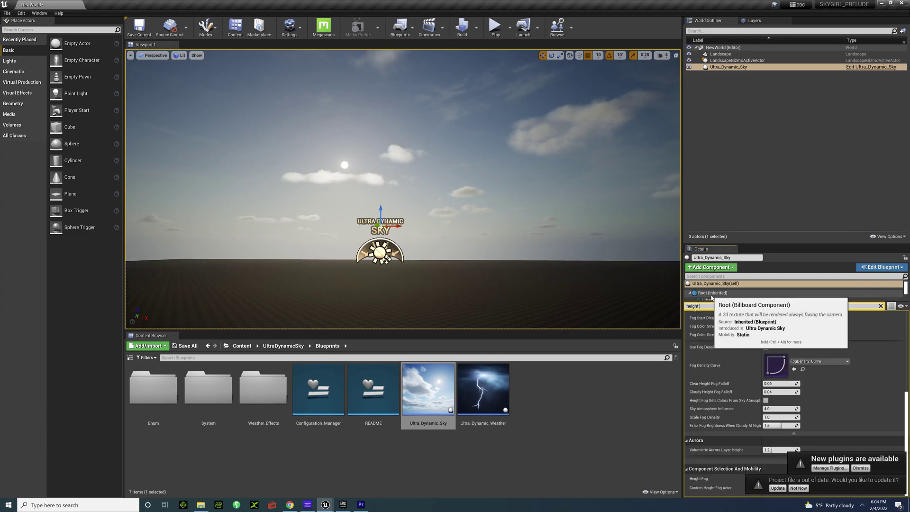
{"action": "scroll", "coordinate": [814, 425], "scroll_direction": "up", "scroll_amount": 3}
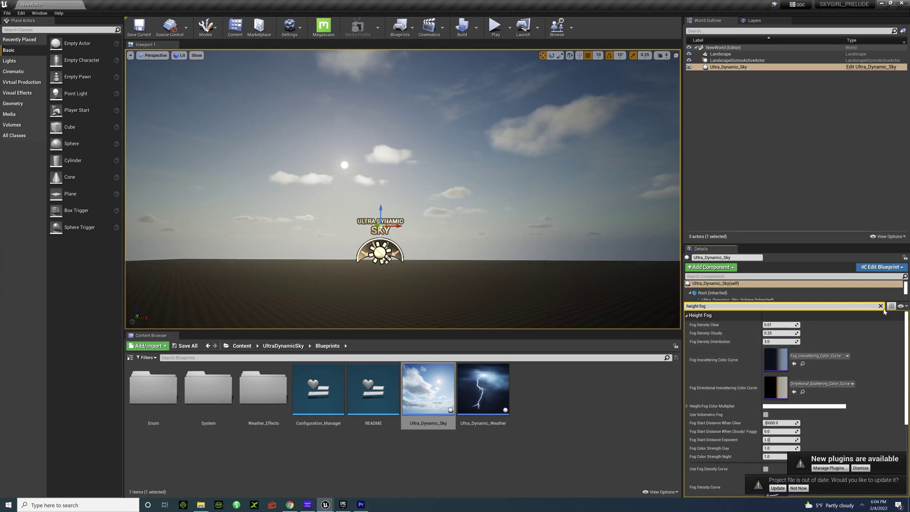
{"action": "left_click", "coordinate": [881, 306]}
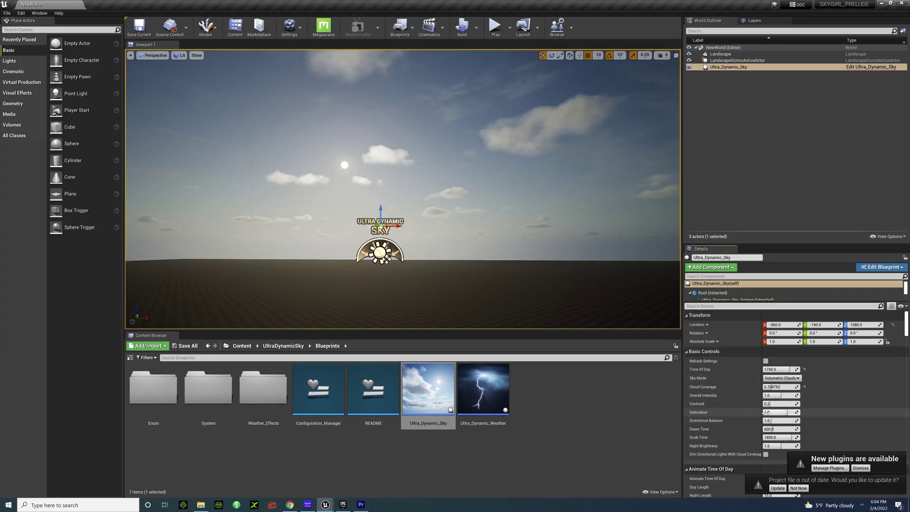
Step: Test Time Of Day at about 1826 with Cloud Coverage about 1.01, and finally set them to 2080 and about 0.86
{"action": "mouse_move", "coordinate": [781, 367]}
{"action": "left_mouse_down"}
{"action": "mouse_move", "coordinate": [773, 369]}
{"action": "mouse_move", "coordinate": [781, 377]}
{"action": "left_mouse_up"}
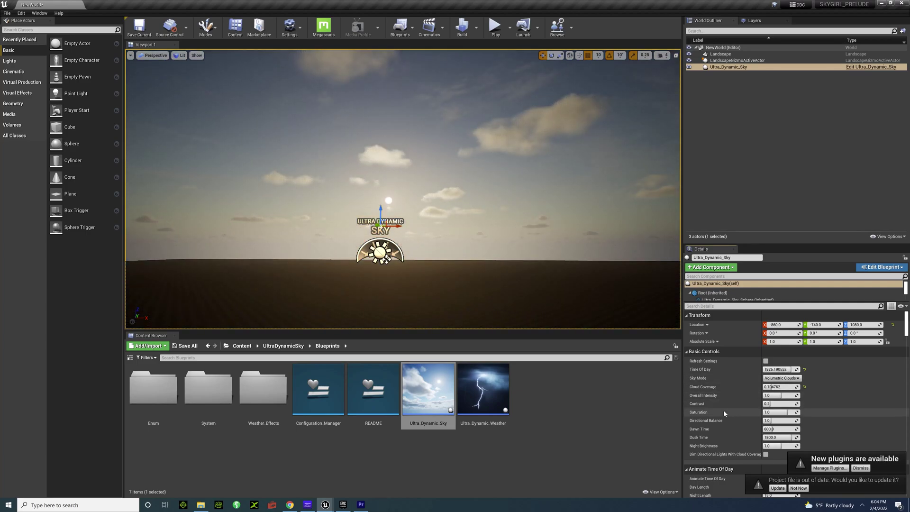
{"action": "left_click_drag", "start_coordinate": [771, 387], "coordinate": [773, 386]}
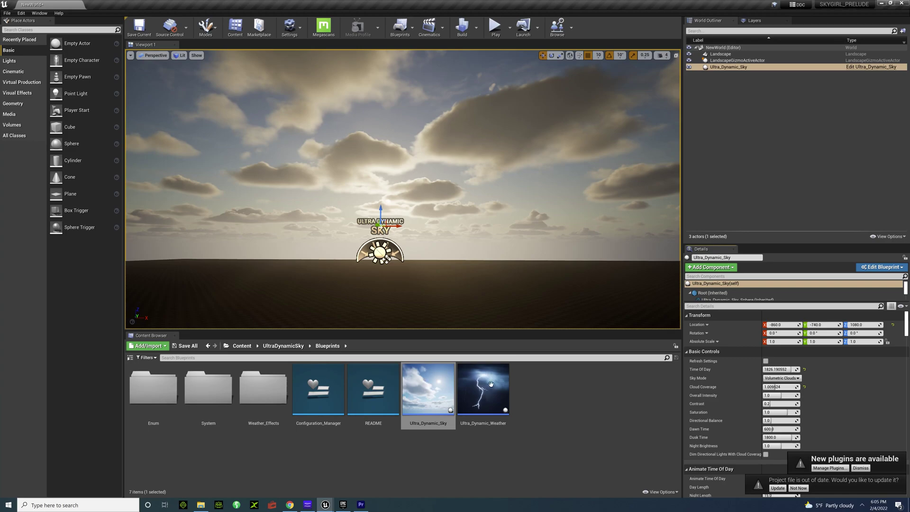
{"action": "left_click_drag", "start_coordinate": [780, 369], "coordinate": [801, 370]}
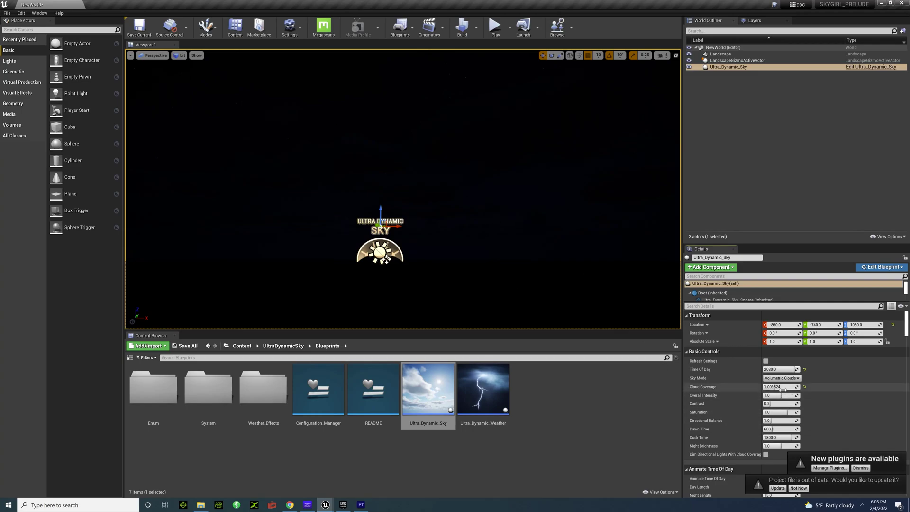
{"action": "left_click_drag", "start_coordinate": [772, 387], "coordinate": [772, 386]}
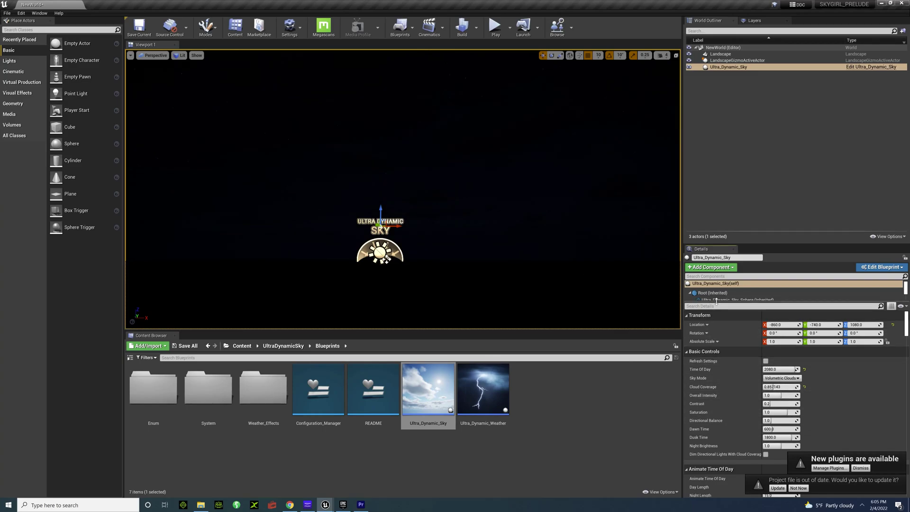
Step: Find the sky's Aurora settings, enable Use Auroras and raise Aurora Intensity to about 0.62
{"action": "left_click", "coordinate": [698, 307]}
{"action": "type", "text": "aurora"}
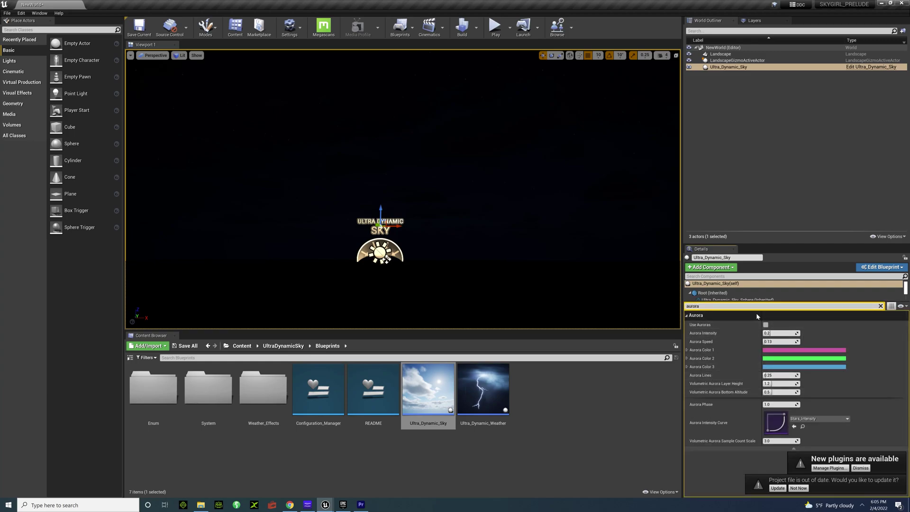
{"action": "left_click", "coordinate": [766, 325]}
{"action": "right_click_drag", "start_coordinate": [411, 203], "coordinate": [493, 175]}
{"action": "left_click_drag", "start_coordinate": [773, 333], "coordinate": [814, 333]}
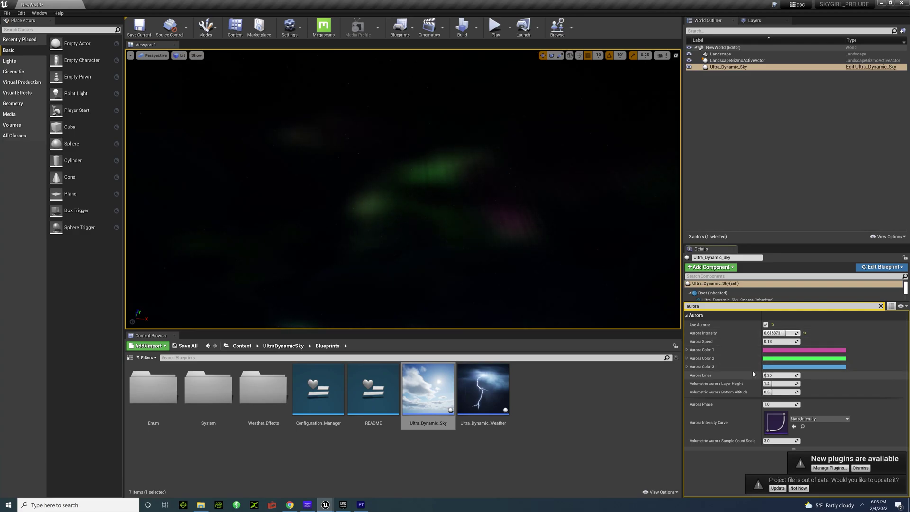
Step: Try a higher Aurora Lines value, reset it to its default and clear the settings search
{"action": "left_click_drag", "start_coordinate": [765, 376], "coordinate": [805, 385]}
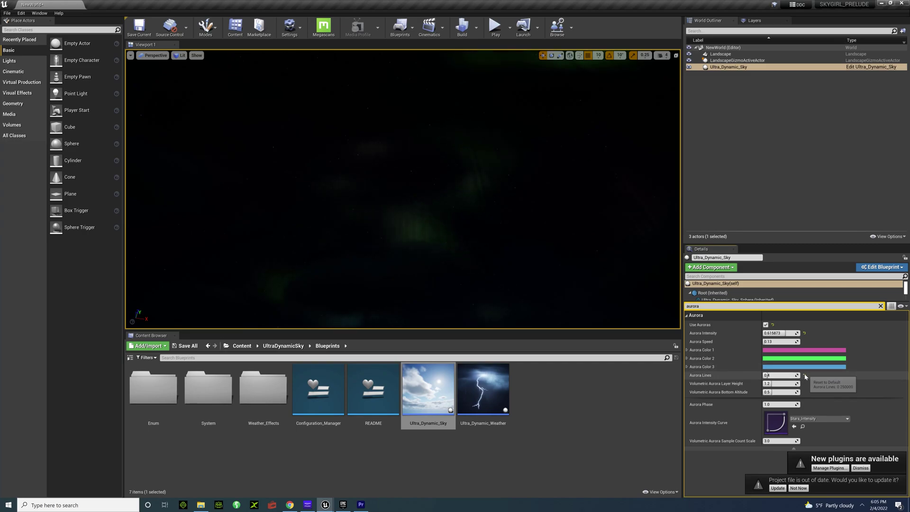
{"action": "left_click", "coordinate": [805, 375]}
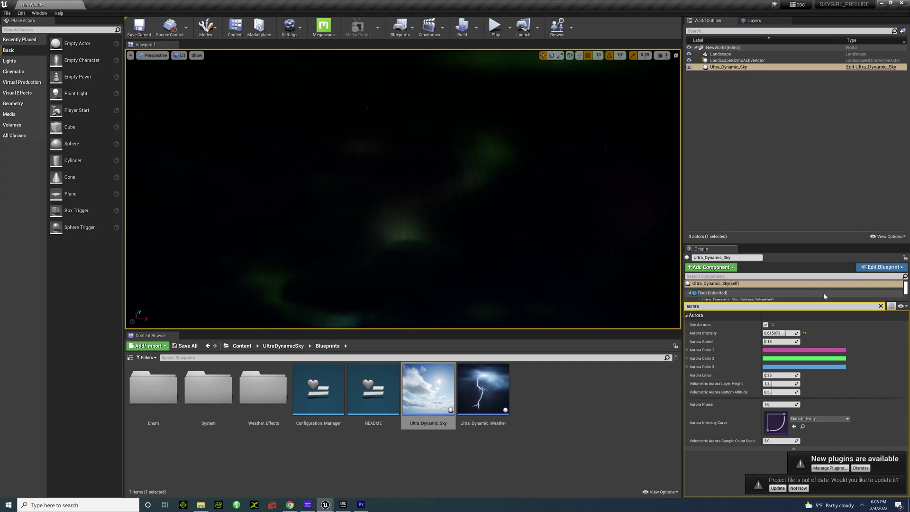
{"action": "left_click", "coordinate": [880, 305]}
Step: Check the auroras in the night sky and set the sky's Time Of Day to 1250
{"action": "key", "text": "f"}
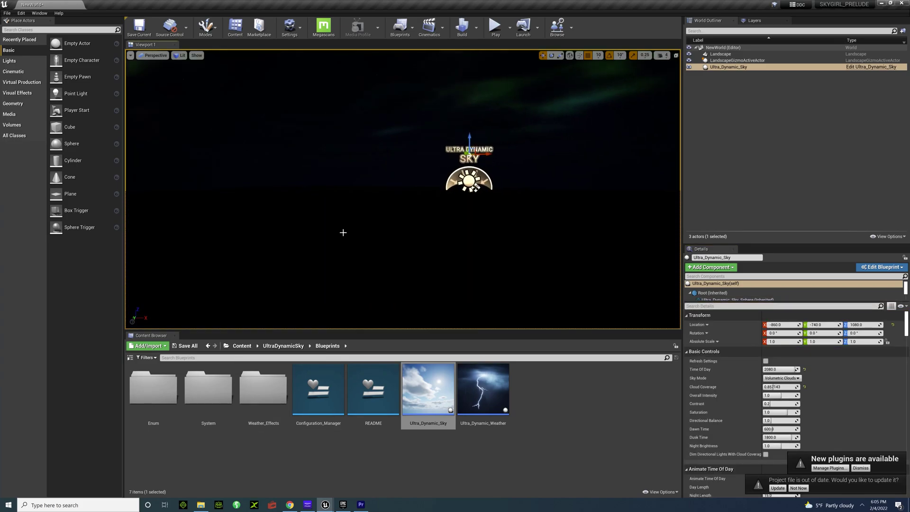
{"action": "right_click_drag", "start_coordinate": [357, 236], "coordinate": [399, 217]}
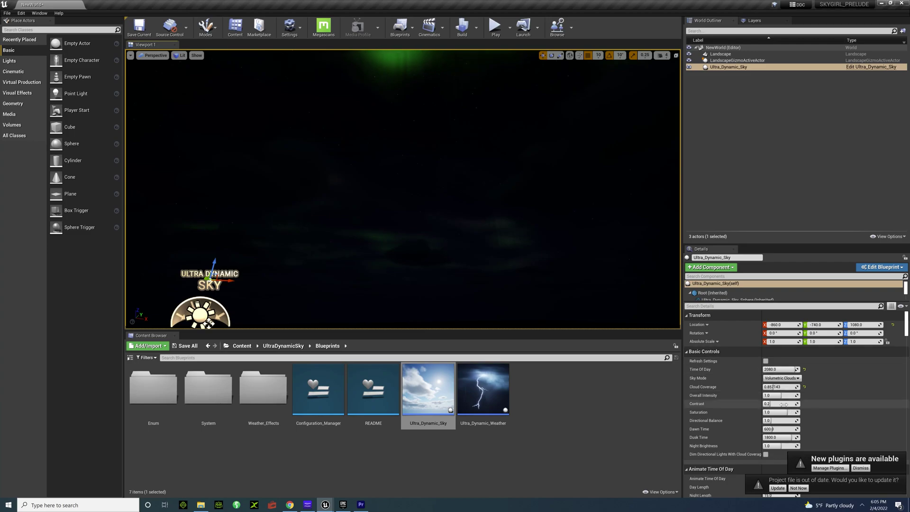
{"action": "left_click", "coordinate": [780, 369]}
{"action": "type", "text": "12"}
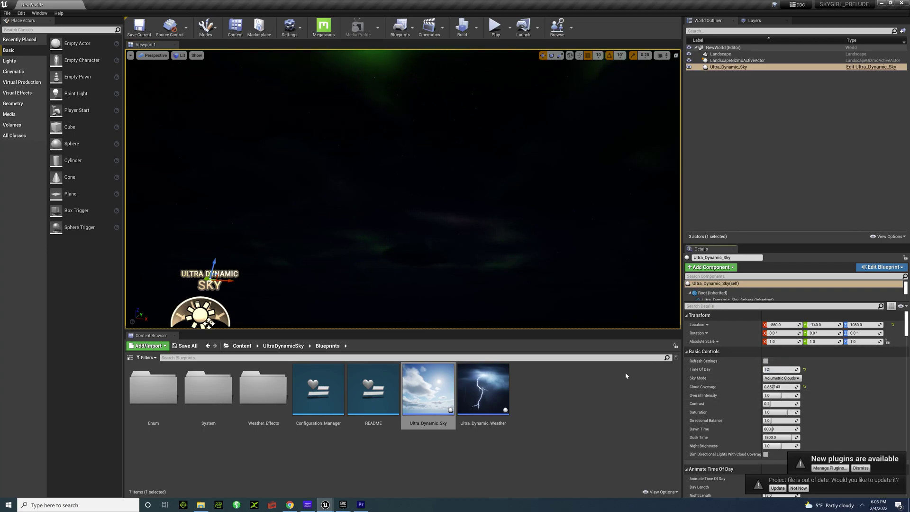
{"action": "type", "text": "50"}
{"action": "key", "text": "Return"}
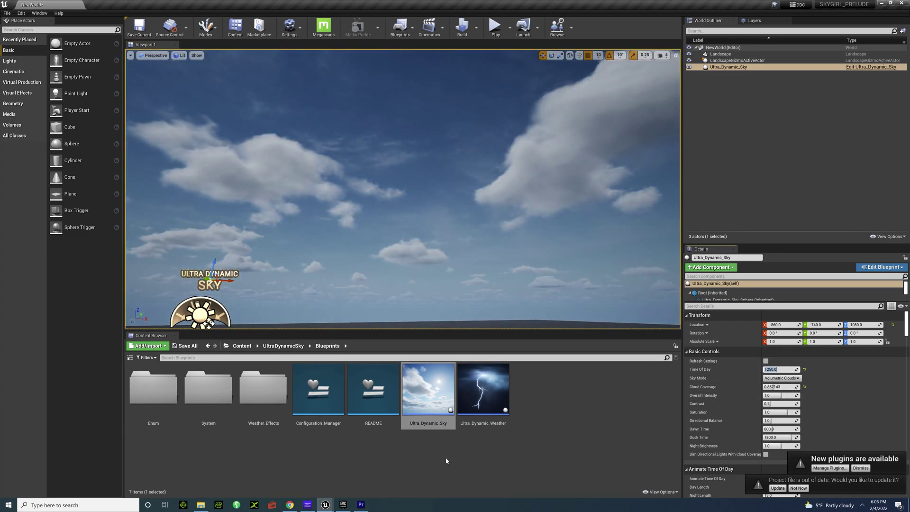
Step: Place Ultra_Dynamic_Weather in the level and apply the Rain weather preset to it
{"action": "left_click_drag", "start_coordinate": [483, 388], "coordinate": [408, 286]}
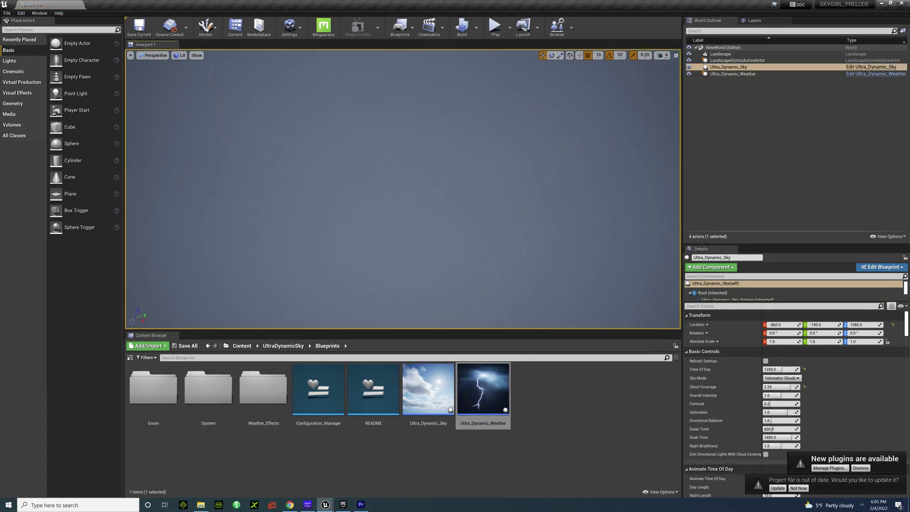
{"action": "left_click", "coordinate": [742, 75]}
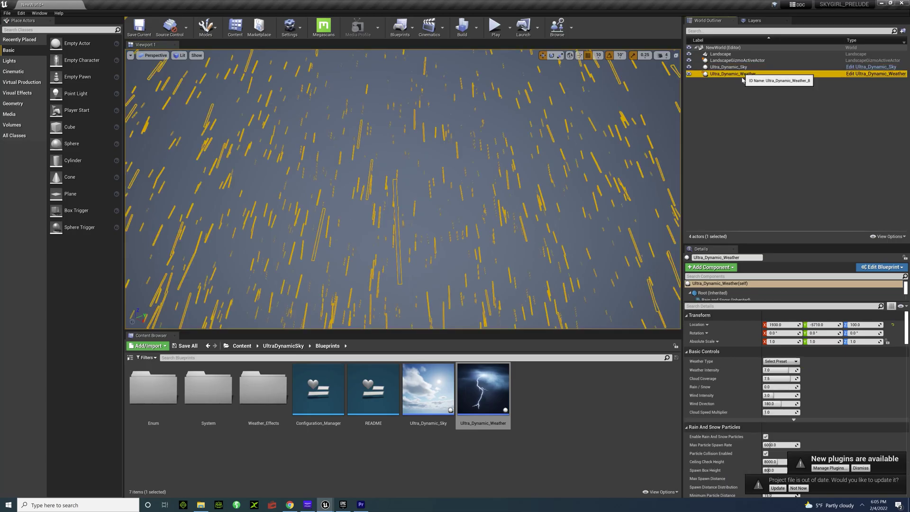
{"action": "left_click", "coordinate": [780, 361]}
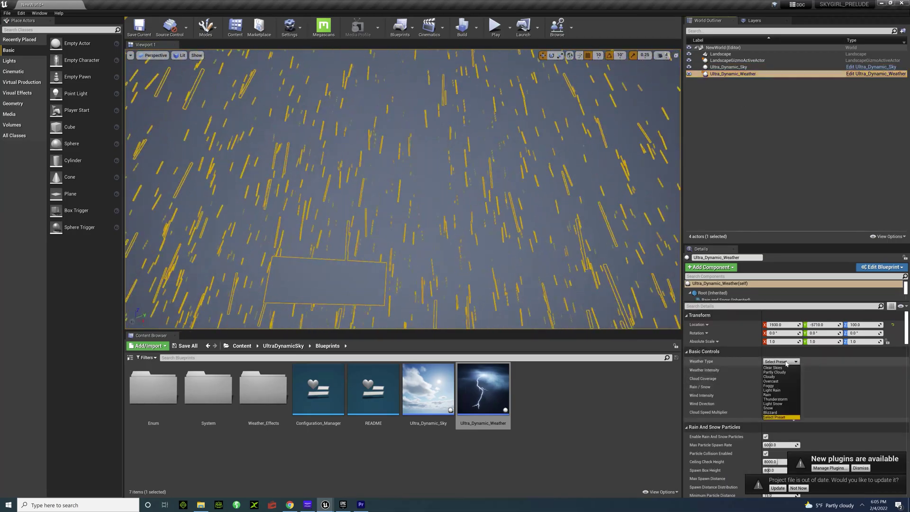
{"action": "left_click", "coordinate": [775, 395]}
Step: Check the weather actor's Rain And Snow Particles settings and try a snow preset as its Weather Type
{"action": "left_click", "coordinate": [774, 353]}
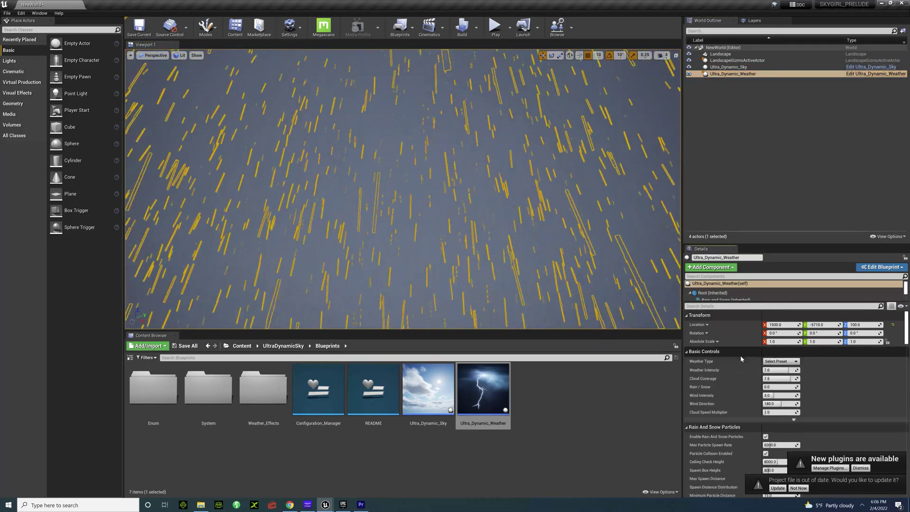
{"action": "scroll", "coordinate": [736, 437], "scroll_direction": "down", "scroll_amount": 2}
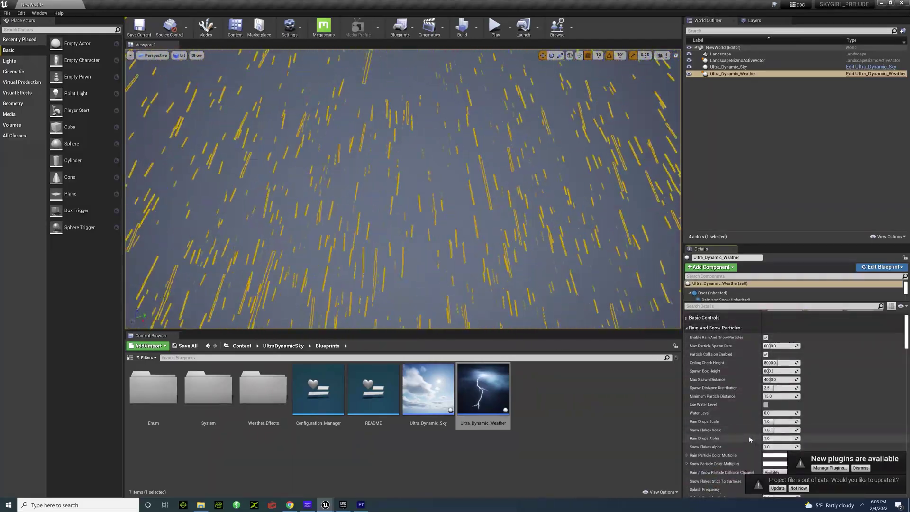
{"action": "scroll", "coordinate": [739, 403], "scroll_direction": "up", "scroll_amount": 2}
{"action": "left_click", "coordinate": [723, 352]}
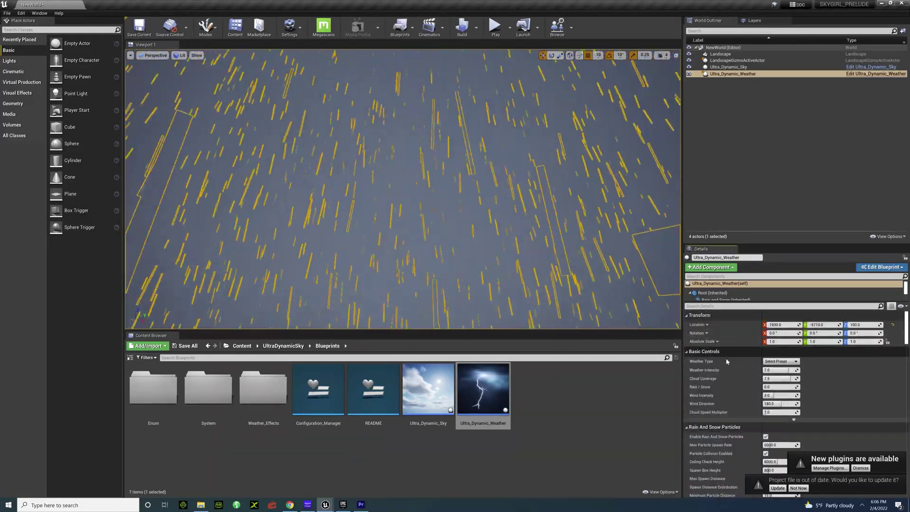
{"action": "left_click", "coordinate": [778, 361]}
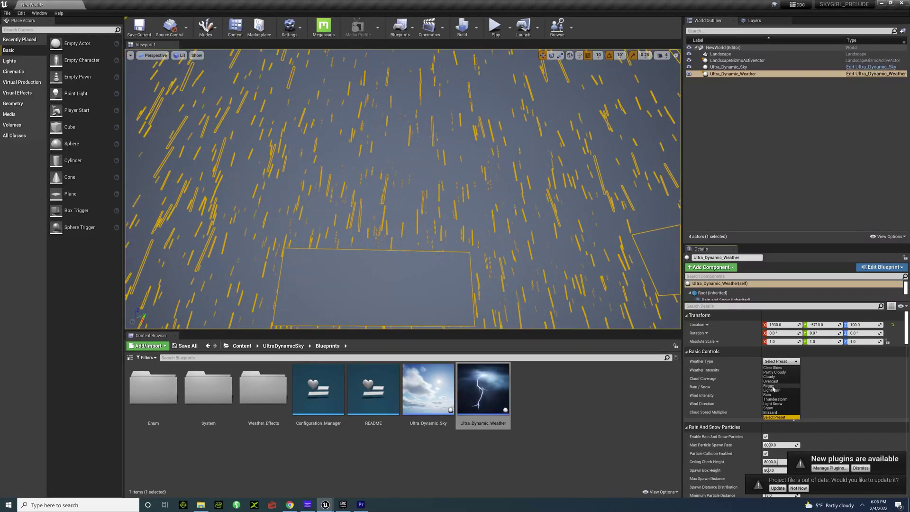
{"action": "left_click", "coordinate": [770, 407]}
{"action": "left_click", "coordinate": [406, 293]}
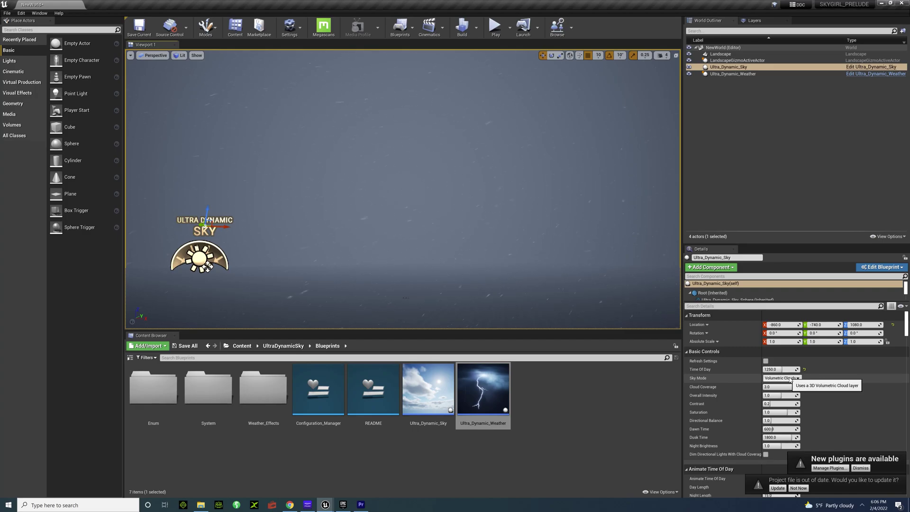
Step: Select the Ultra_Dynamic_Weather actor and apply the Thunderstorm weather preset
{"action": "left_click", "coordinate": [734, 76]}
{"action": "left_click", "coordinate": [780, 362]}
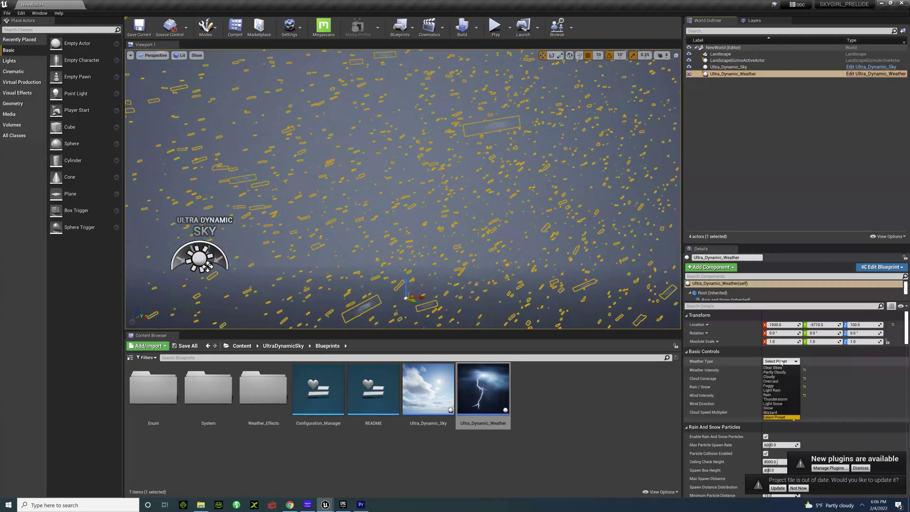
{"action": "left_click", "coordinate": [776, 400]}
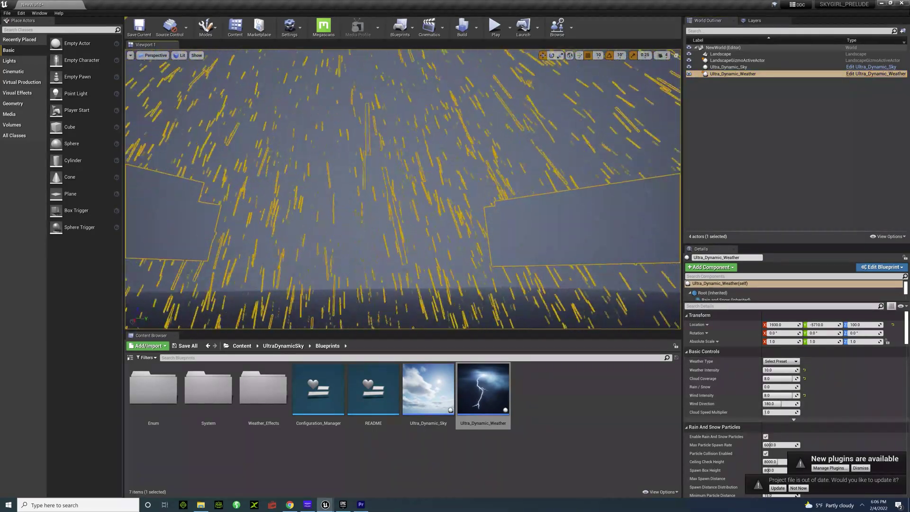
Step: Select the Ultra_Dynamic_Sky actor and set its Time Of Day to 23350
{"action": "left_click", "coordinate": [728, 67]}
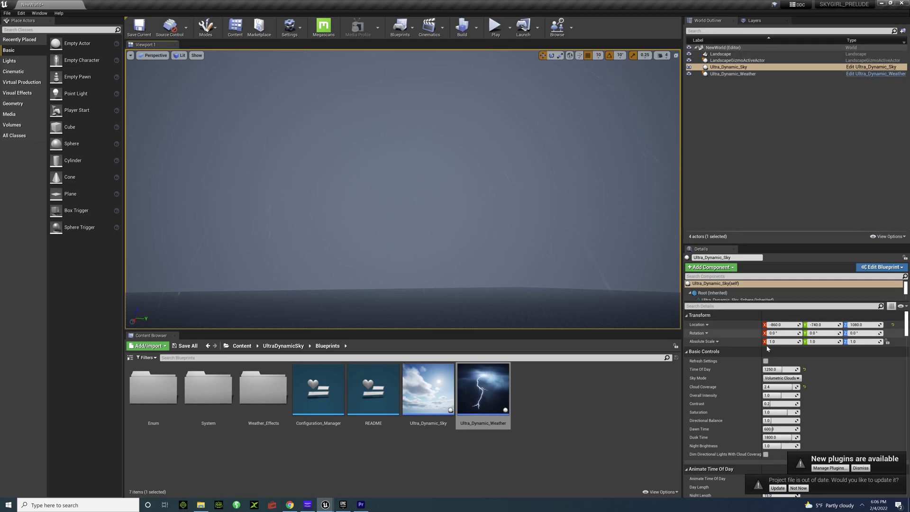
{"action": "left_click", "coordinate": [778, 370]}
{"action": "type", "text": "2335"}
{"action": "key", "text": "Return"}
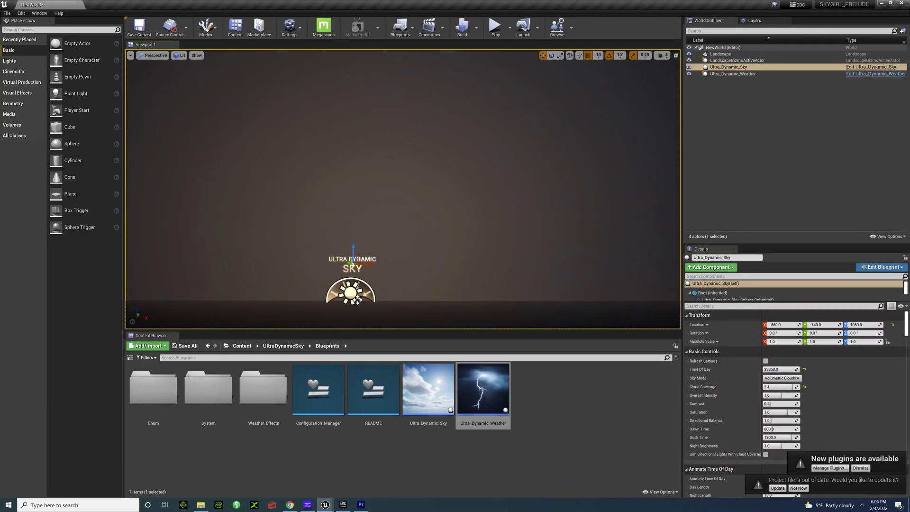
Step: Try a Time Of Day of 2350 on the Ultra_Dynamic_Sky actor and look at the night sky
{"action": "left_click", "coordinate": [771, 369]}
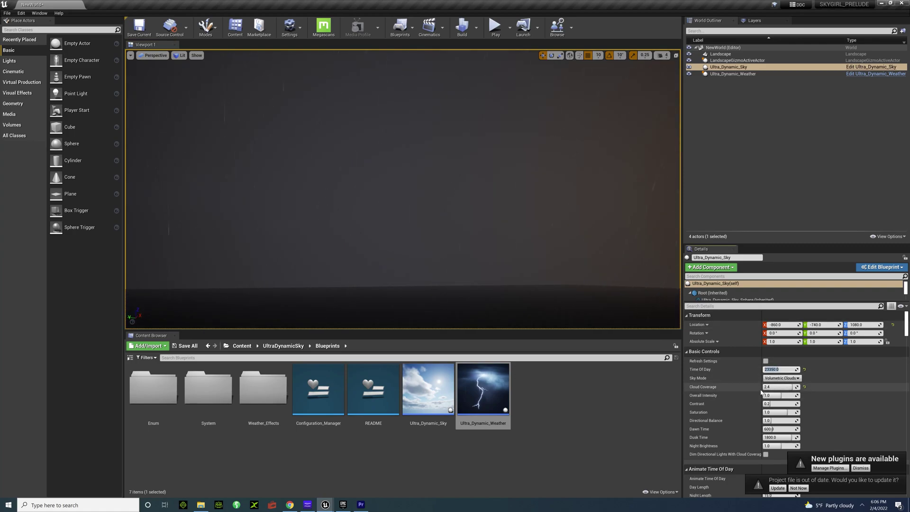
{"action": "type", "text": "2350"}
{"action": "key", "text": "Return"}
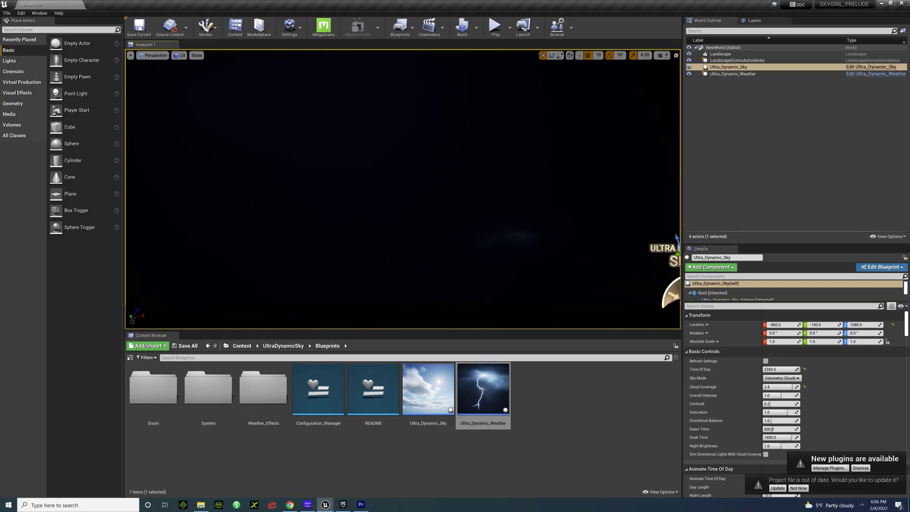
{"action": "right_click_drag", "start_coordinate": [480, 247], "coordinate": [480, 247]}
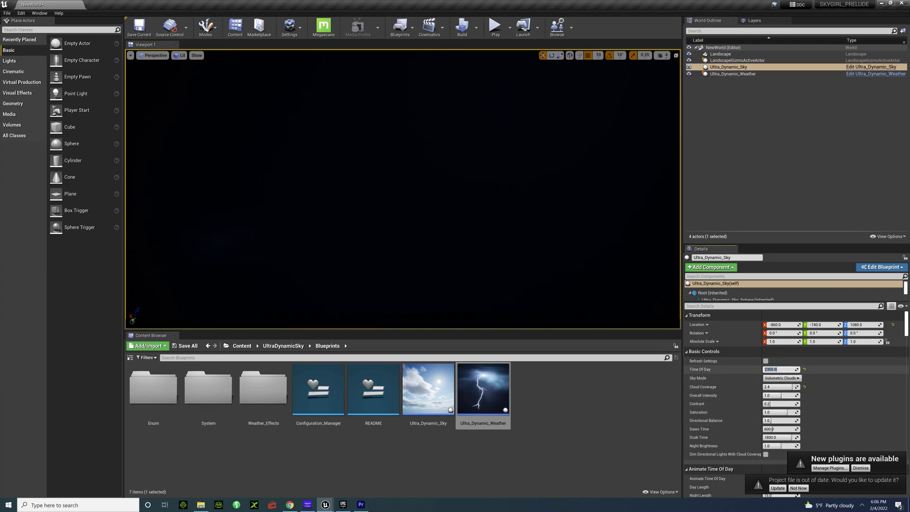
Step: Set the Ultra_Dynamic_Sky actor's Time Of Day to 1350
{"action": "type", "text": "1"}
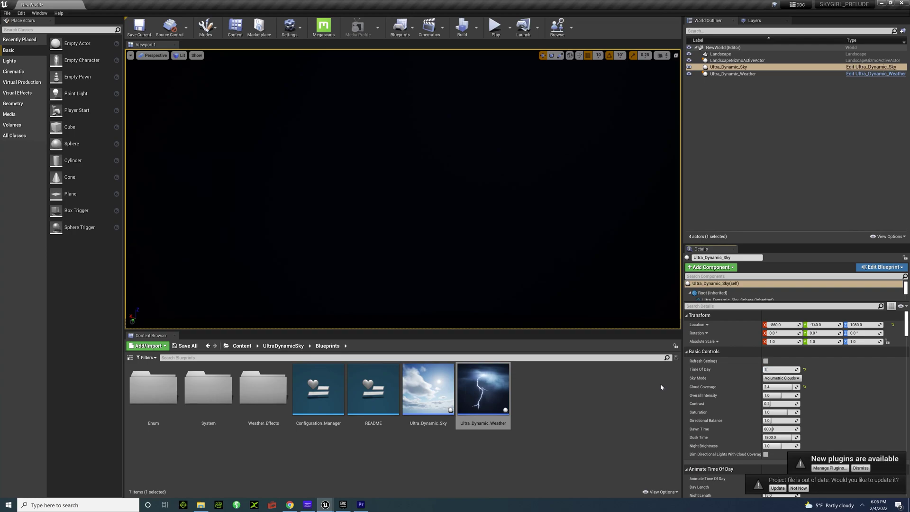
{"action": "type", "text": "250"}
{"action": "key", "text": "Return"}
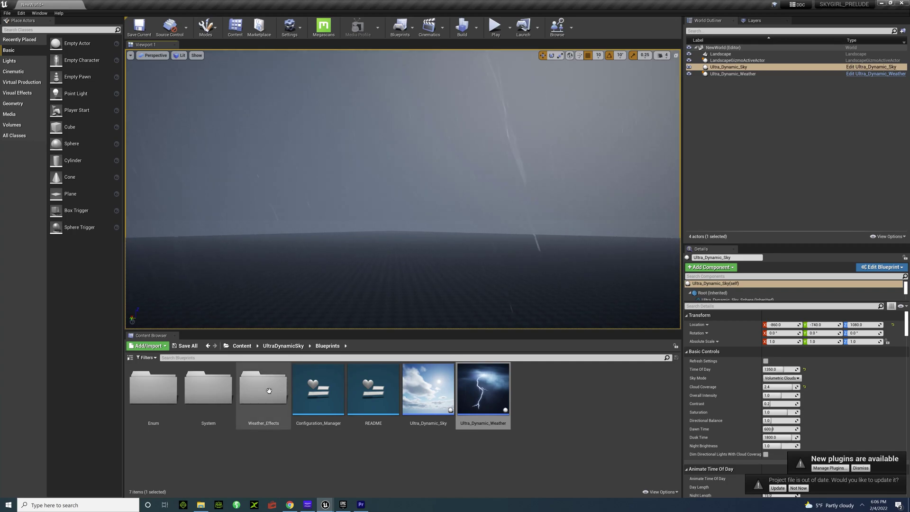
Step: Place a Rain_Drip_Spline from the Weather_Effects folder in the level, then reselect the Ultra_Dynamic_Sky actor
{"action": "double_click", "coordinate": [268, 390]}
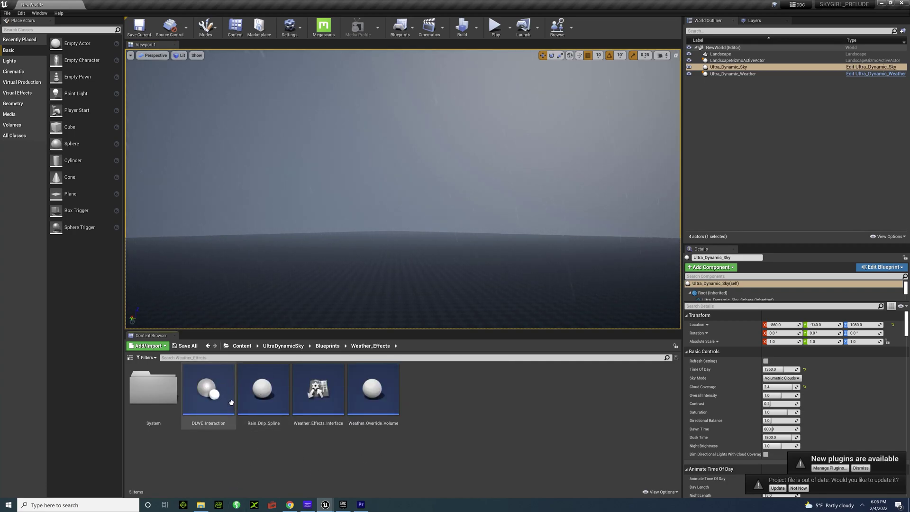
{"action": "left_click_drag", "start_coordinate": [244, 371], "coordinate": [391, 292]}
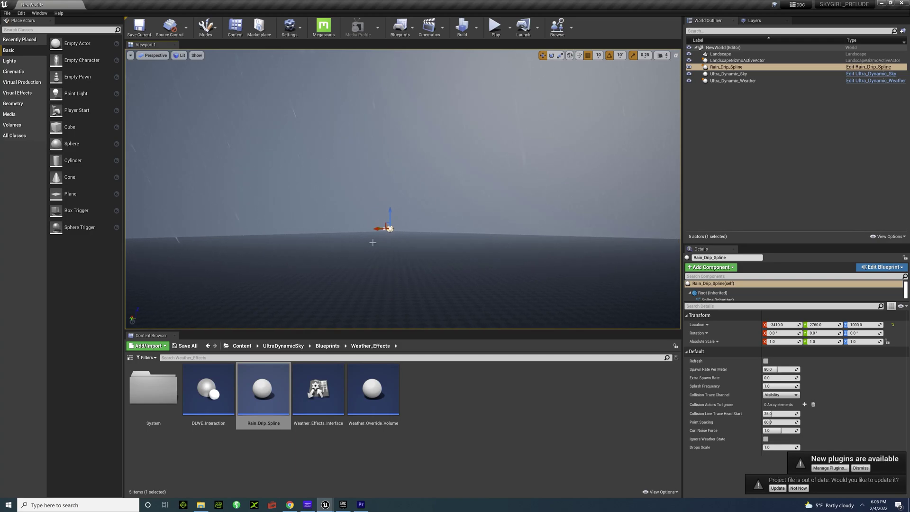
{"action": "right_click_drag", "start_coordinate": [373, 242], "coordinate": [372, 267]}
{"action": "left_click", "coordinate": [728, 74]}
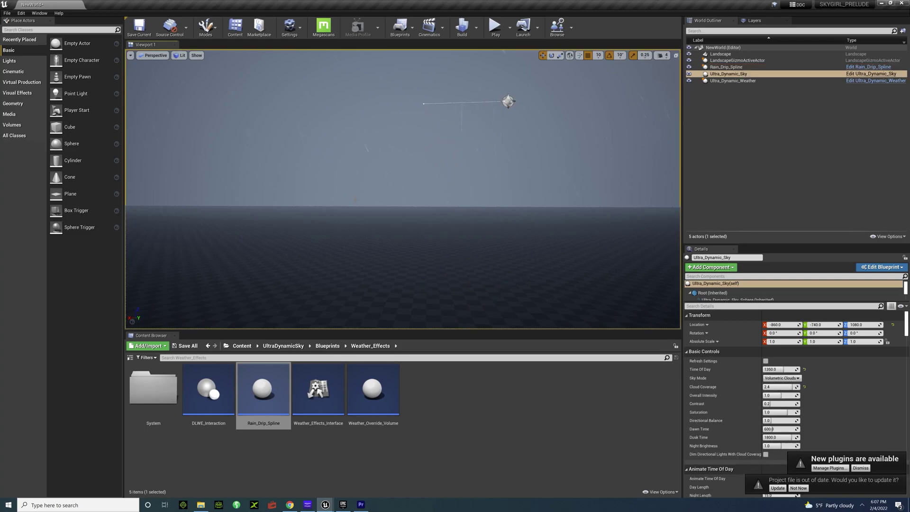
{"action": "right_click_drag", "start_coordinate": [565, 52], "coordinate": [564, 52]}
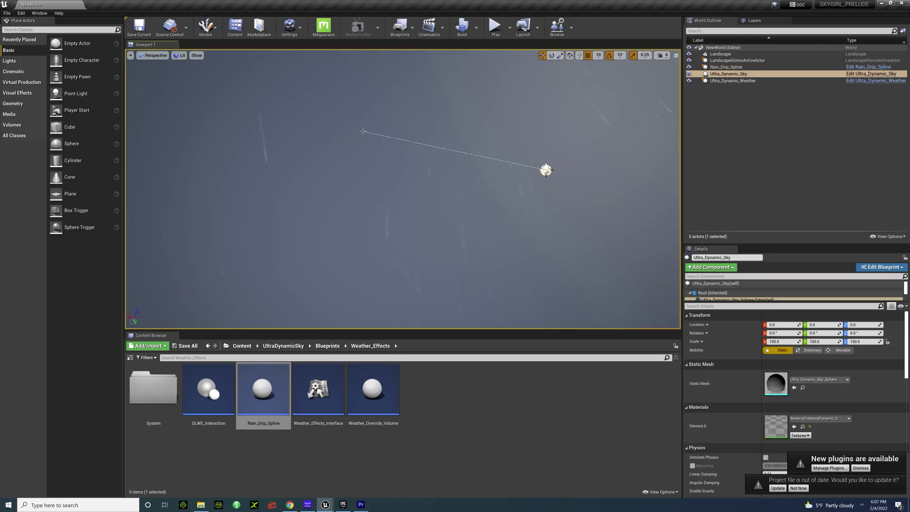
Step: Extend the Rain_Drip_Spline with two more points from its far end, the first in line and the second bending the path into a curve
{"action": "left_click", "coordinate": [361, 131]}
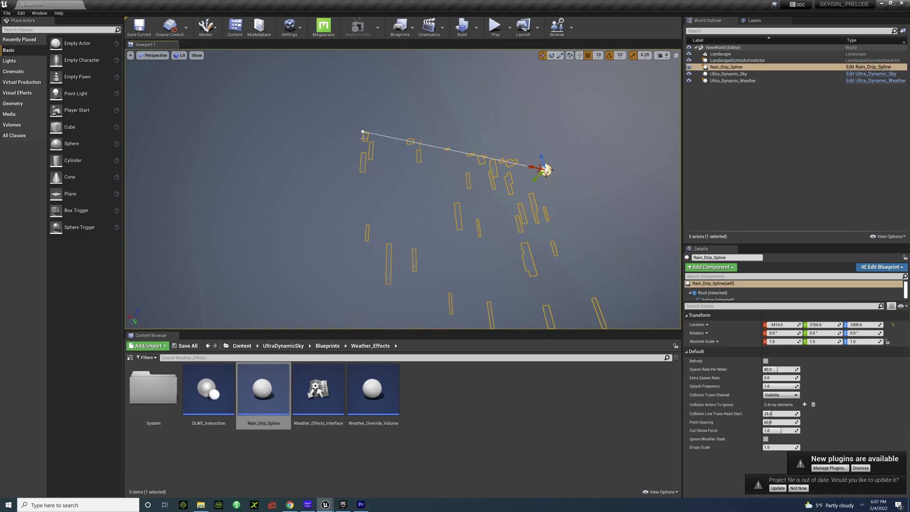
{"action": "left_click_drag", "start_coordinate": [361, 132], "coordinate": [126, 81]}
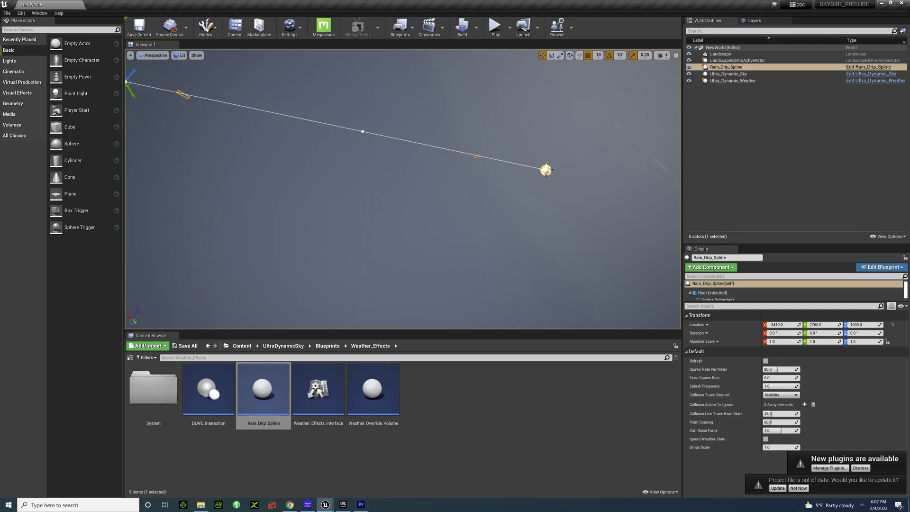
{"action": "right_click_drag", "start_coordinate": [126, 81], "coordinate": [189, 119]}
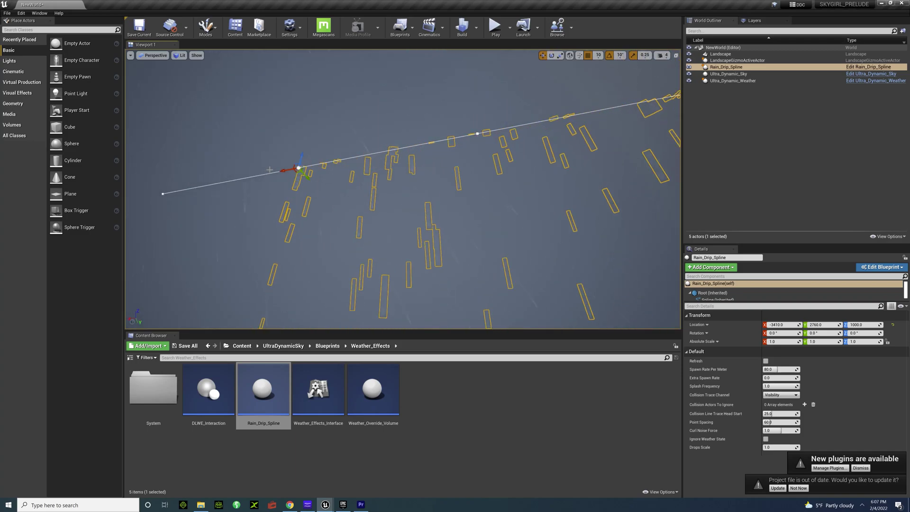
{"action": "left_click_drag", "start_coordinate": [299, 168], "coordinate": [223, 86]}
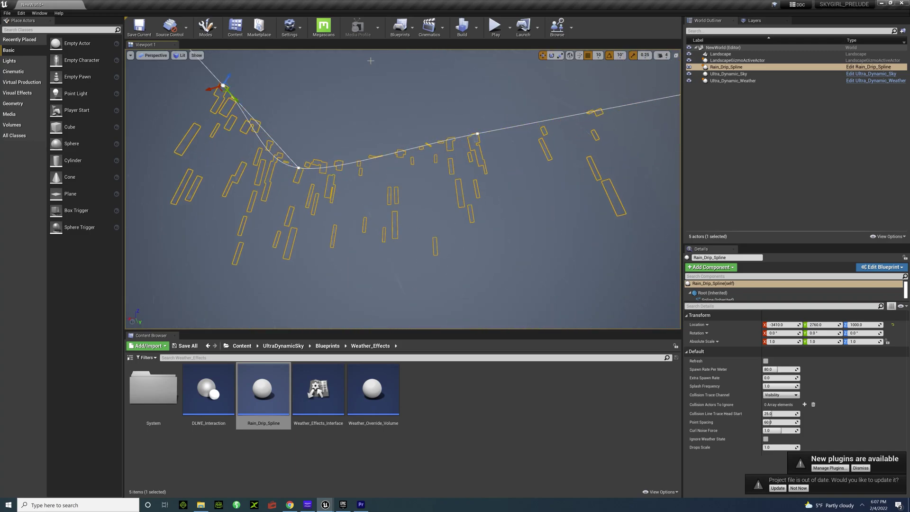
Step: Deselect the rain drip spline and examine its curve and falling drips from above and from ground level
{"action": "left_click", "coordinate": [166, 115]}
{"action": "key", "text": "f"}
{"action": "right_click_drag", "start_coordinate": [403, 190], "coordinate": [410, 237]}
{"action": "mouse_move", "coordinate": [332, 122]}
{"action": "right_mouse_down"}
{"action": "mouse_move", "coordinate": [327, 156]}
{"action": "mouse_move", "coordinate": [332, 122]}
{"action": "right_mouse_up"}
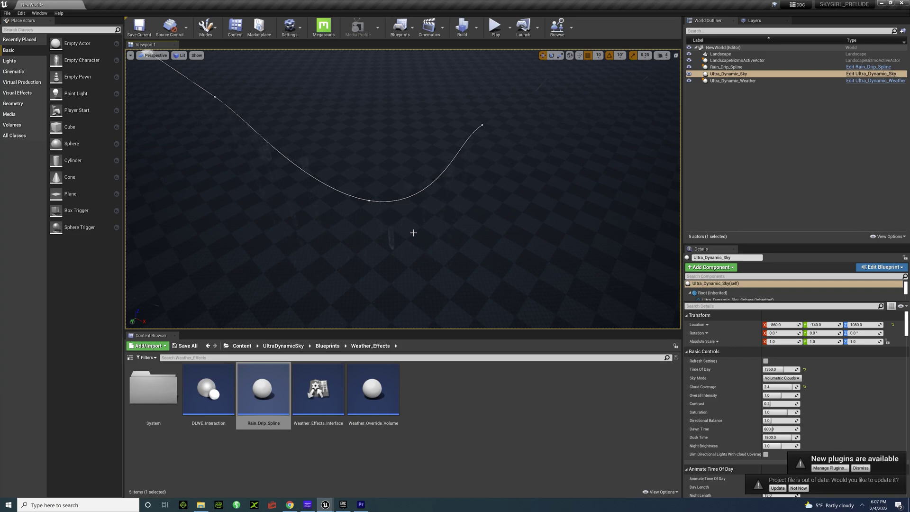
{"action": "mouse_move", "coordinate": [414, 233]}
{"action": "right_mouse_down"}
{"action": "mouse_move", "coordinate": [413, 203]}
{"action": "mouse_move", "coordinate": [414, 223]}
{"action": "right_mouse_up"}
{"action": "mouse_move", "coordinate": [403, 189]}
{"action": "right_mouse_down"}
{"action": "mouse_move", "coordinate": [398, 228]}
{"action": "mouse_move", "coordinate": [427, 233]}
{"action": "mouse_move", "coordinate": [427, 199]}
{"action": "mouse_move", "coordinate": [390, 196]}
{"action": "right_mouse_up"}
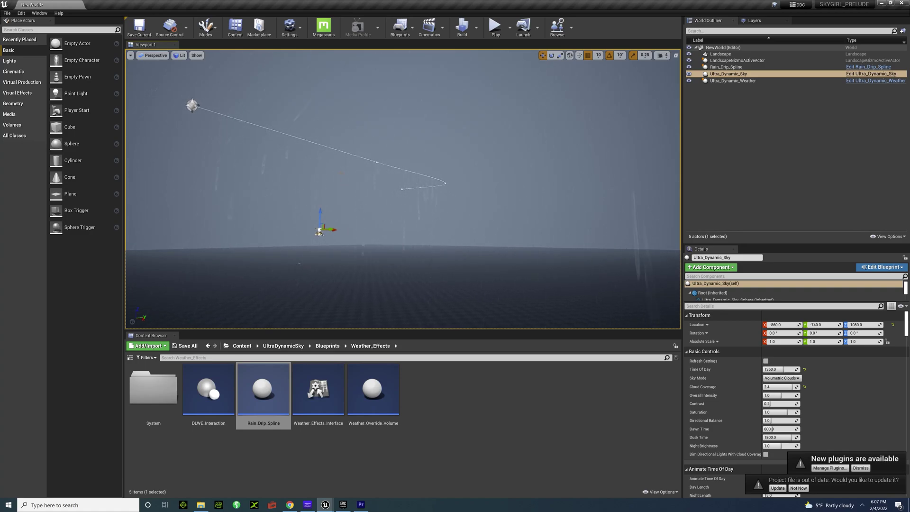